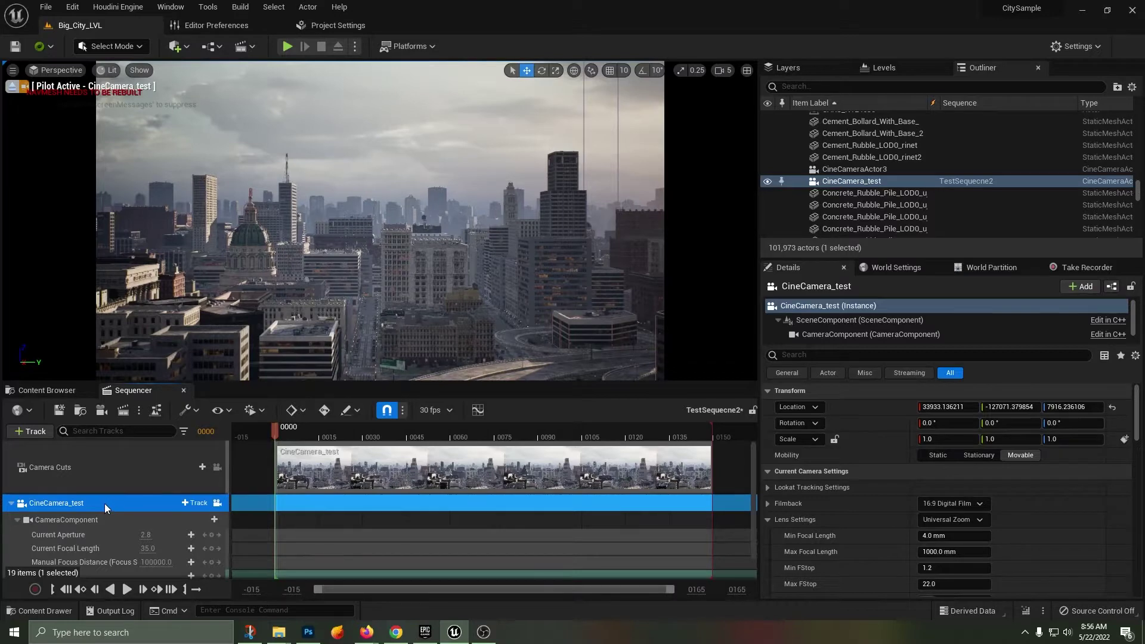
Fly the piloted CineCamera_test to frame the sunlit highway overpass at frame 0
{"action": "right_click_drag", "start_coordinate": [304, 297], "coordinate": [337, 285]}
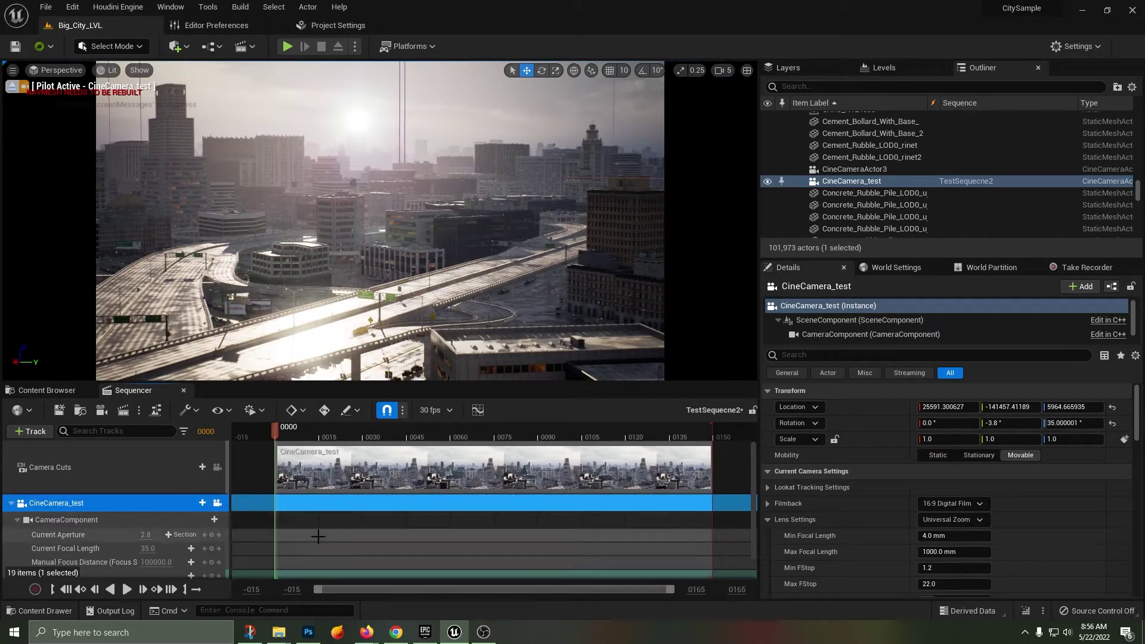
{"action": "scroll", "coordinate": [318, 536], "scroll_direction": "down", "scroll_amount": 1}
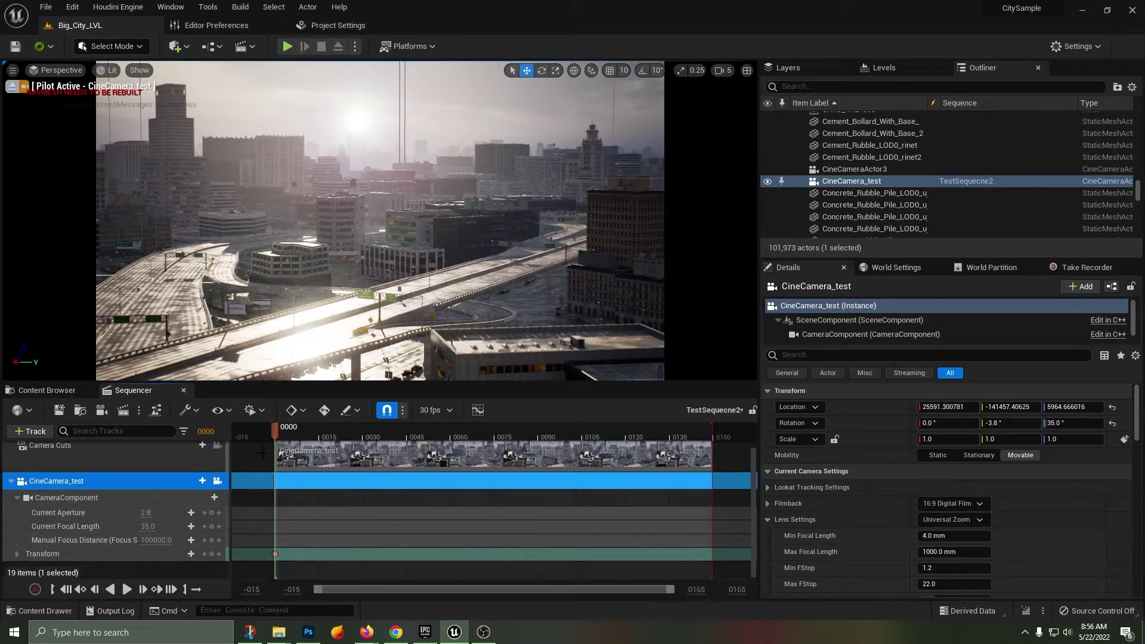
Key CineCamera_test's end pose at frame 149 further down the highway and play the move
{"action": "left_click", "coordinate": [172, 590]}
{"action": "key", "text": "w"}
{"action": "right_click_drag", "start_coordinate": [423, 287], "coordinate": [423, 286]}
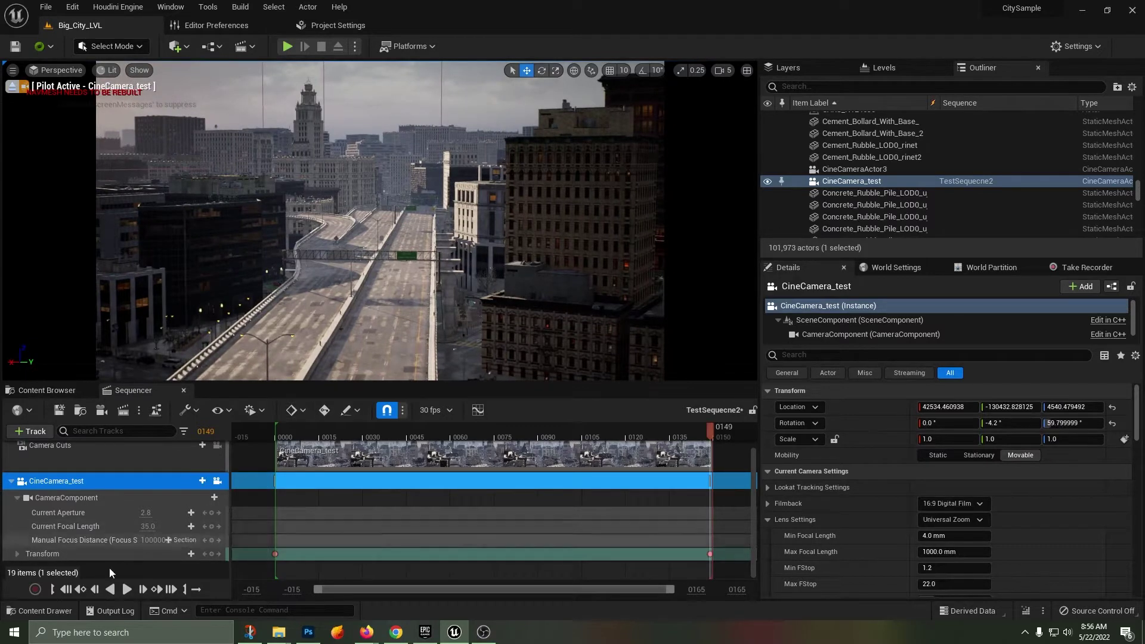
{"action": "left_click", "coordinate": [127, 589]}
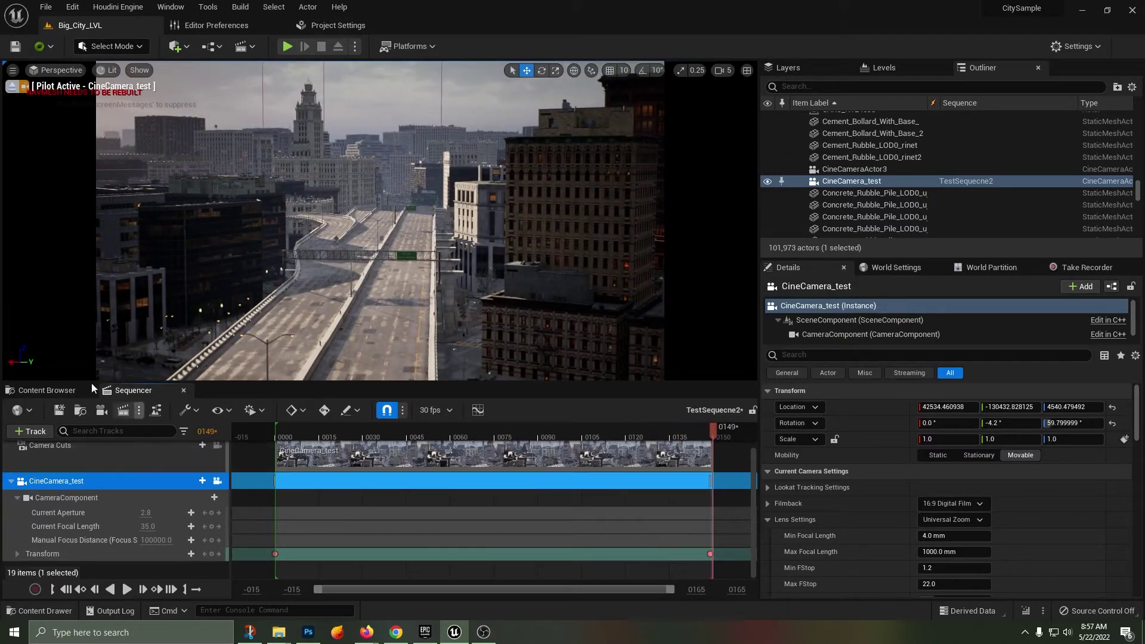
Queue TestSequecne2 in Movie Render Queue, render it locally, and close the queue window
{"action": "left_click", "coordinate": [174, 8]}
{"action": "mouse_move", "coordinate": [208, 40]}
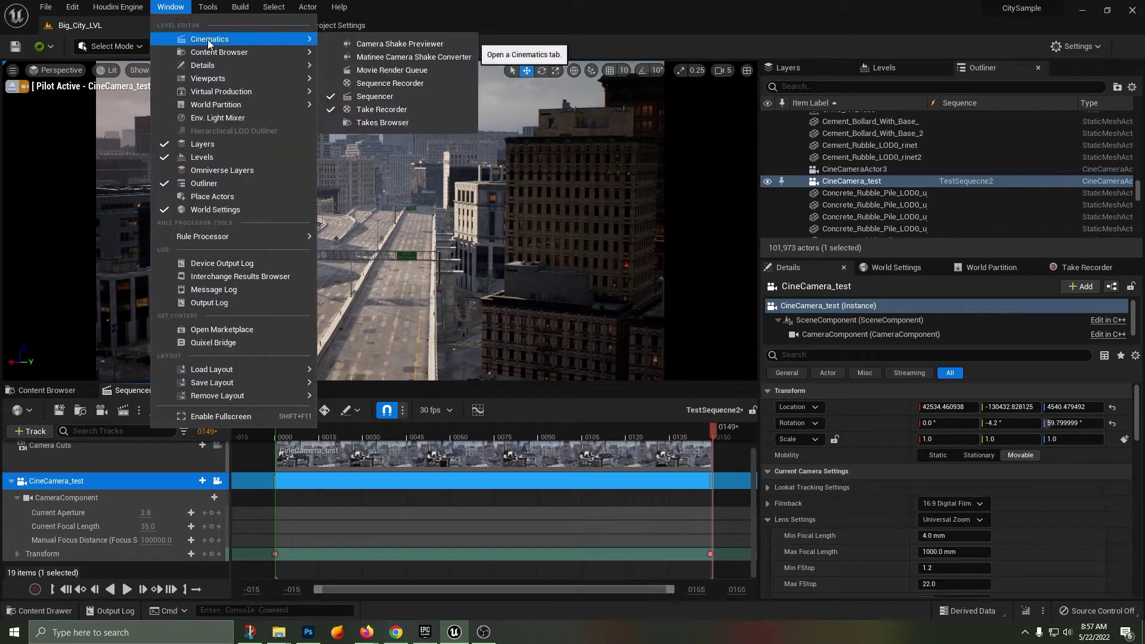
{"action": "left_click", "coordinate": [381, 73]}
{"action": "left_click", "coordinate": [191, 99]}
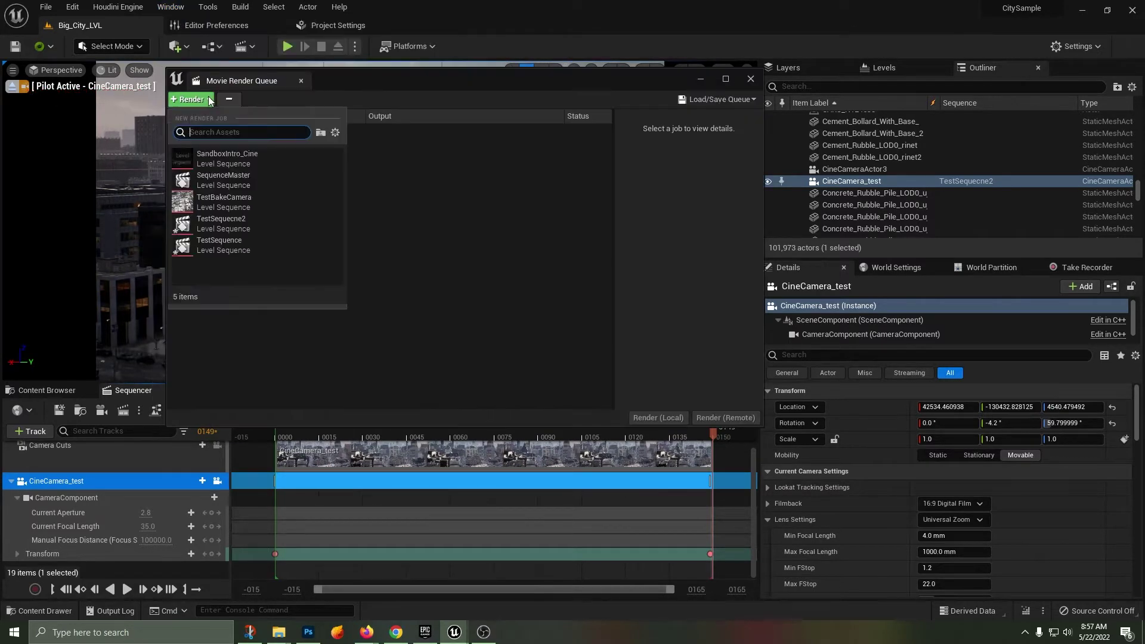
{"action": "left_click", "coordinate": [218, 221]}
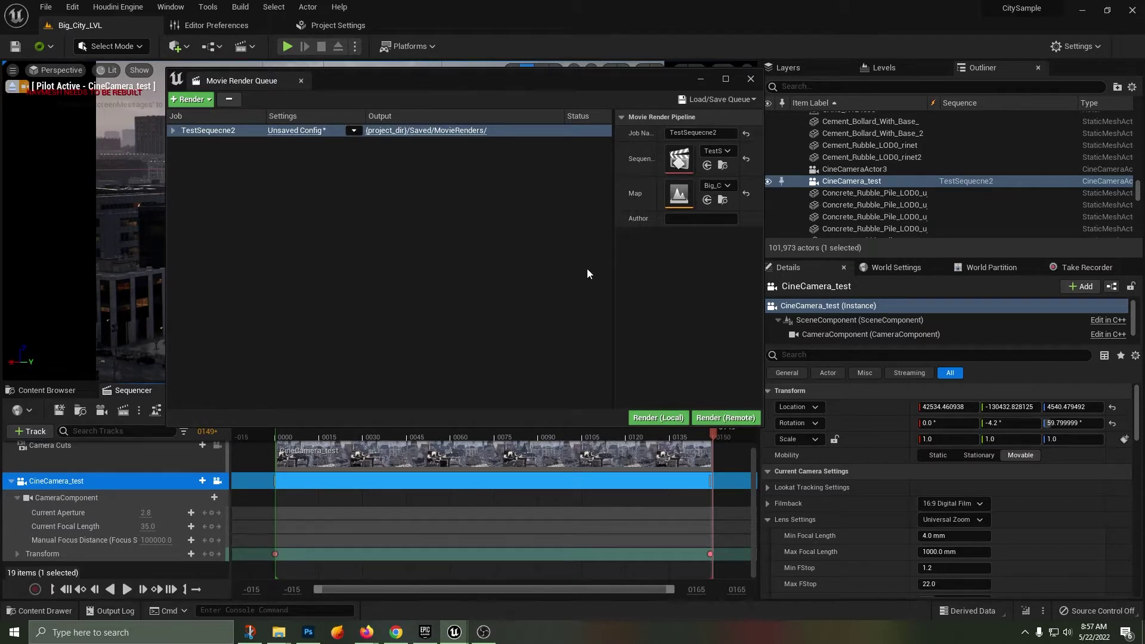
{"action": "left_click", "coordinate": [650, 417]}
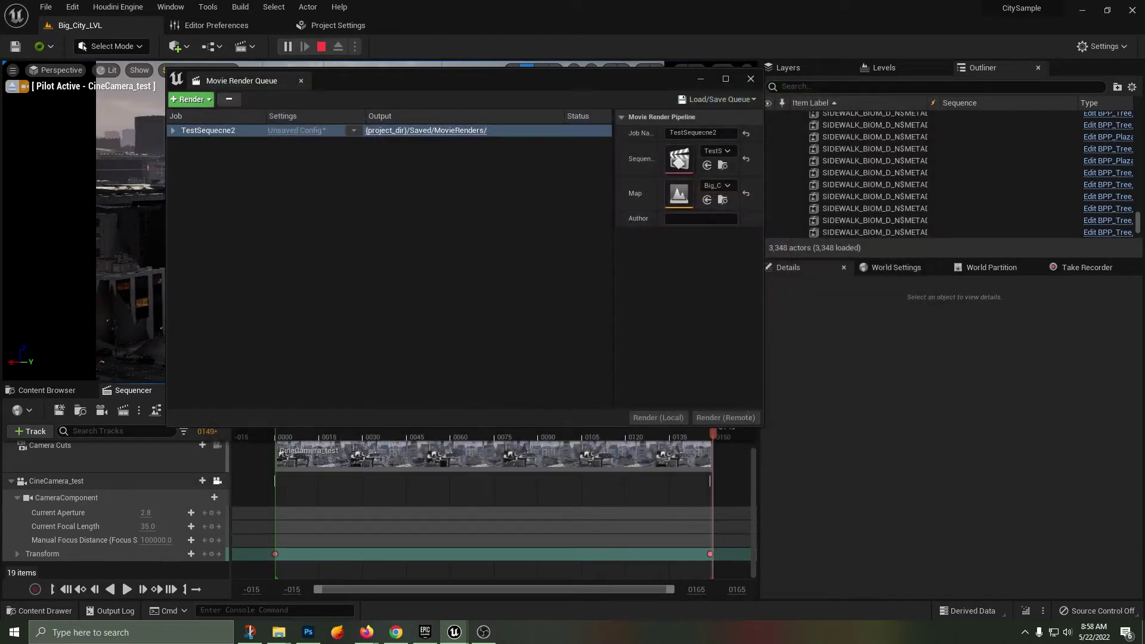
{"action": "left_click", "coordinate": [701, 79]}
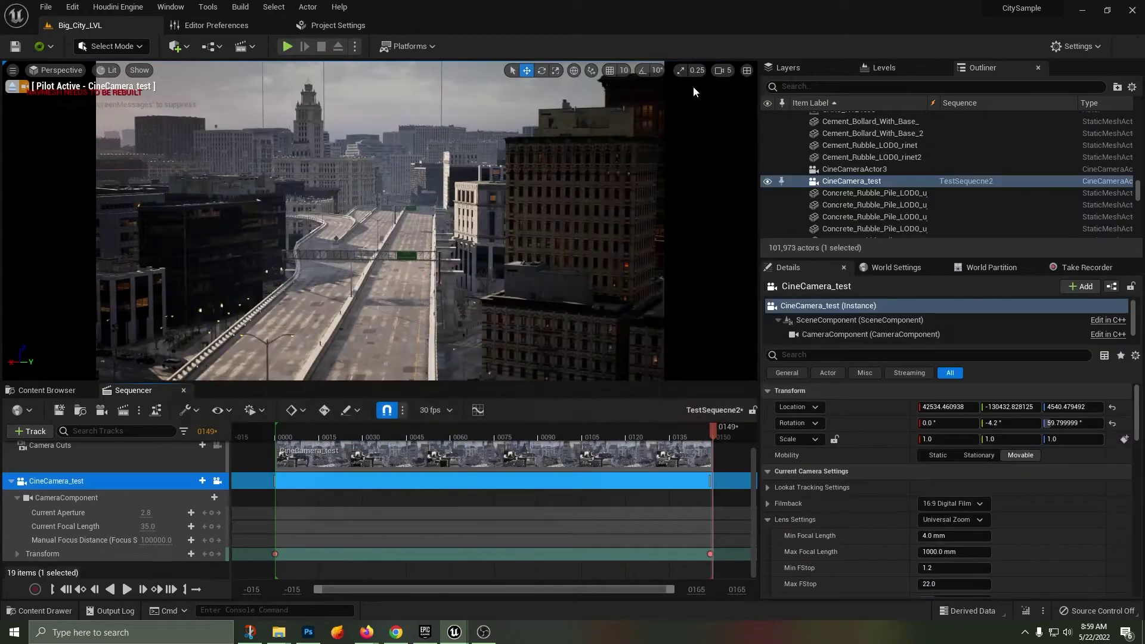
Create a new spawnable camera and rename its track Cine Camera Actor_SPWANABLE
{"action": "left_click", "coordinate": [11, 482]}
{"action": "left_click", "coordinate": [55, 515]}
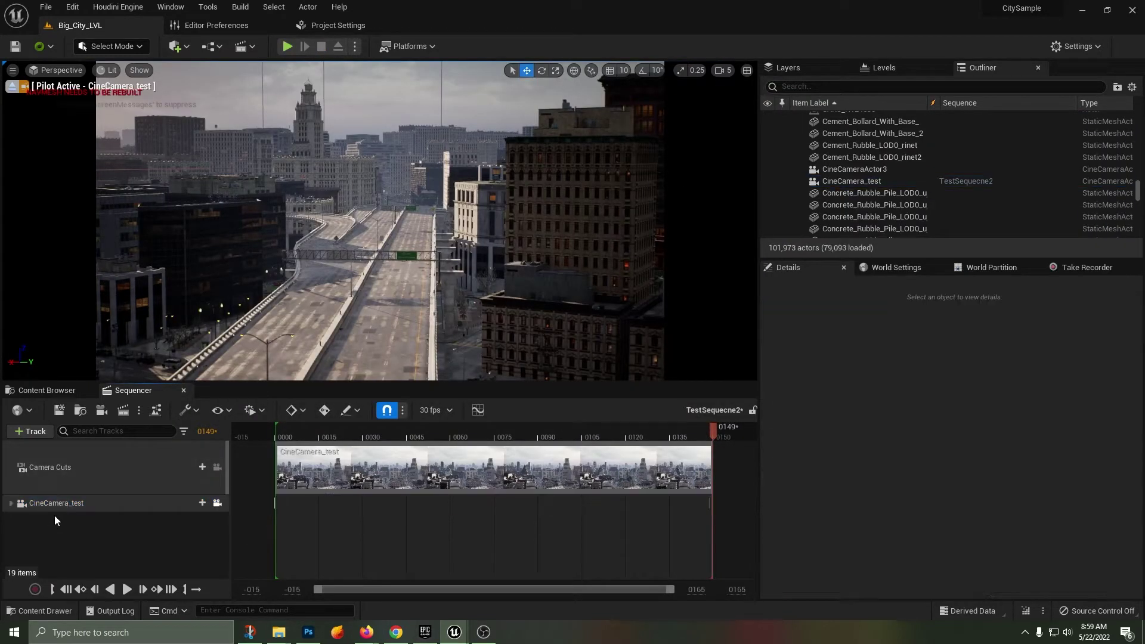
{"action": "left_click", "coordinate": [102, 412]}
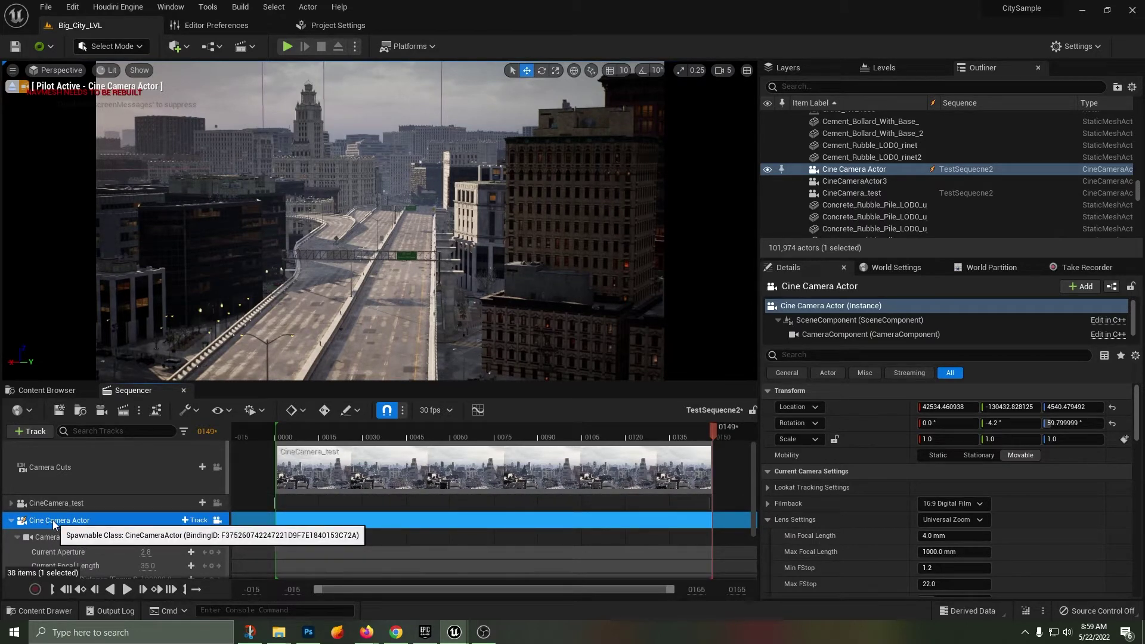
{"action": "key", "text": "F2"}
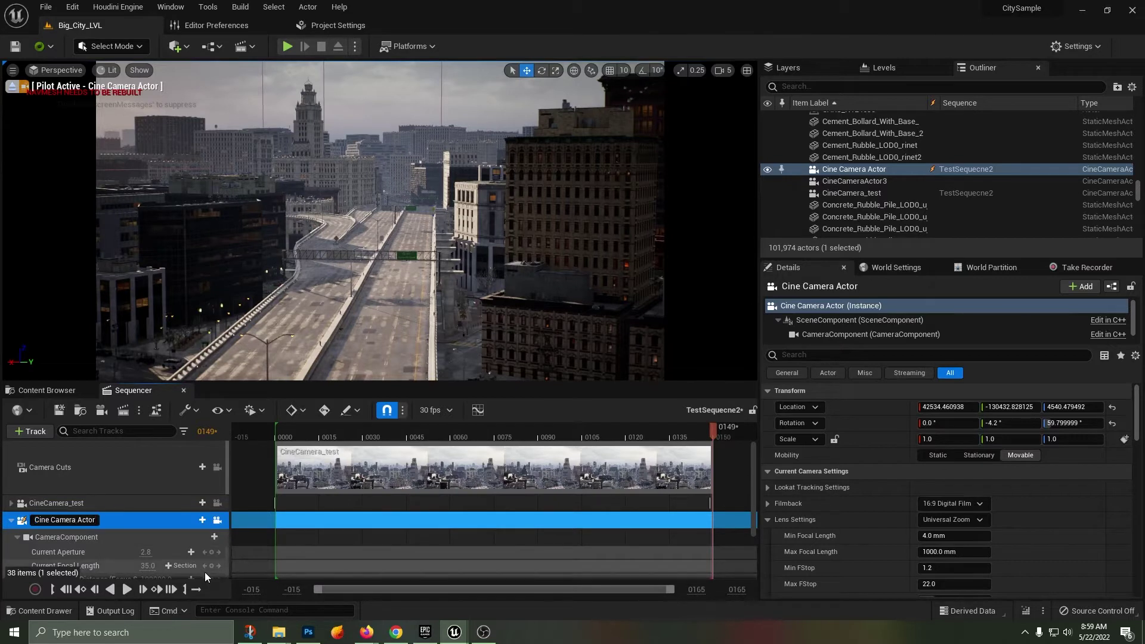
{"action": "type", "text": "SPWANAB"}
{"action": "type", "text": "LE"}
{"action": "type", "text": "_"}
{"action": "key", "text": "Return"}
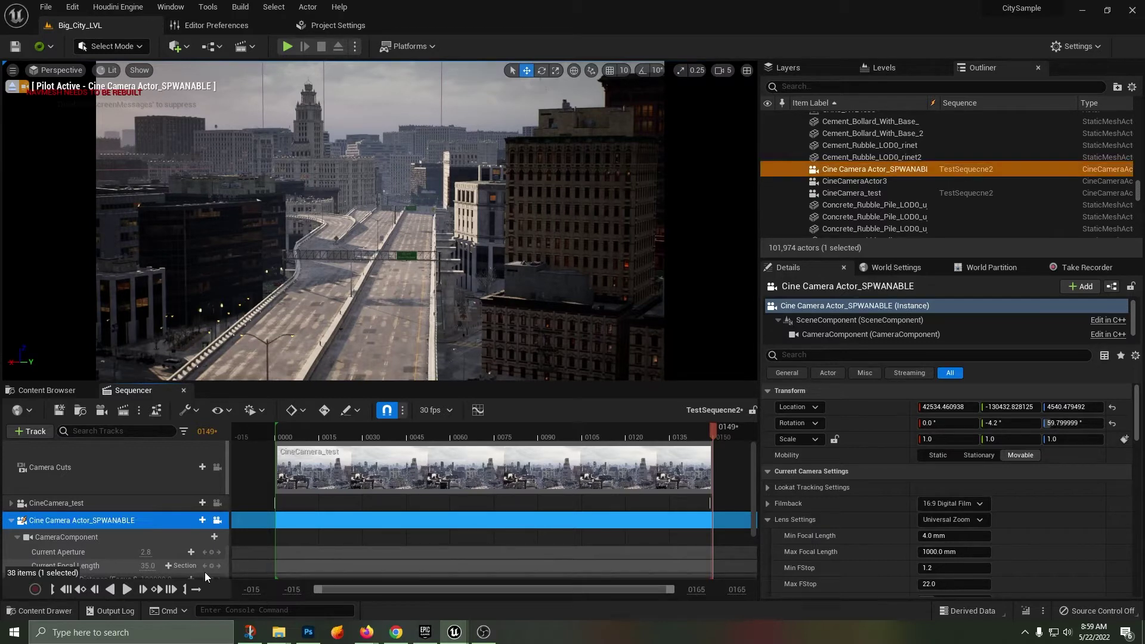
Rename the CineCamera_test track to CineCamera_test_Possessable
{"action": "left_click", "coordinate": [59, 498]}
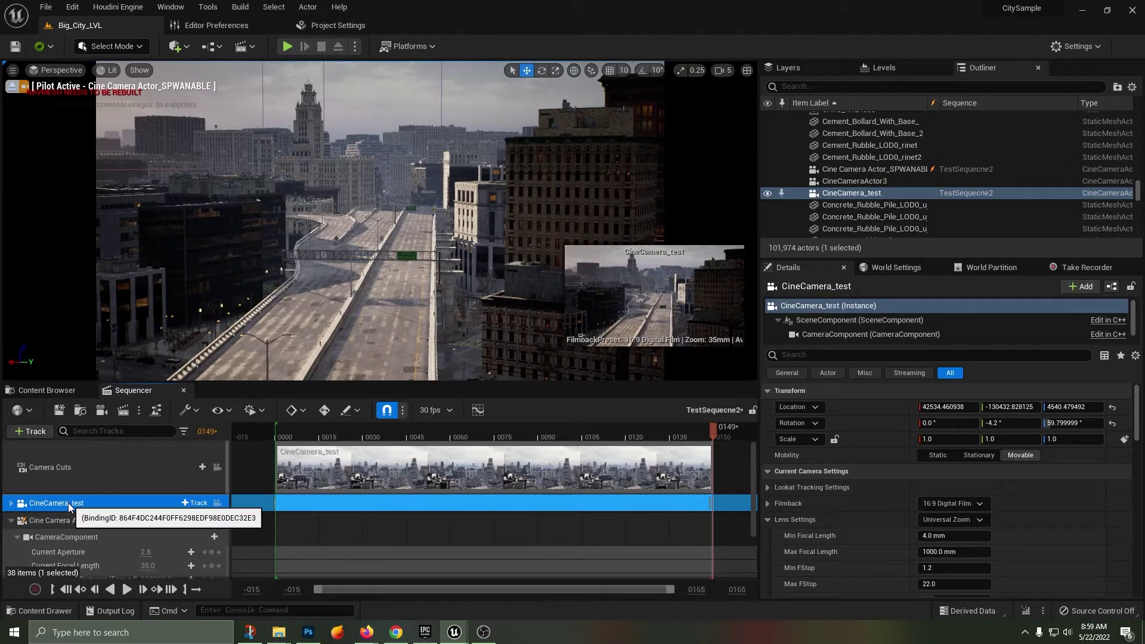
{"action": "double_click", "coordinate": [68, 503]}
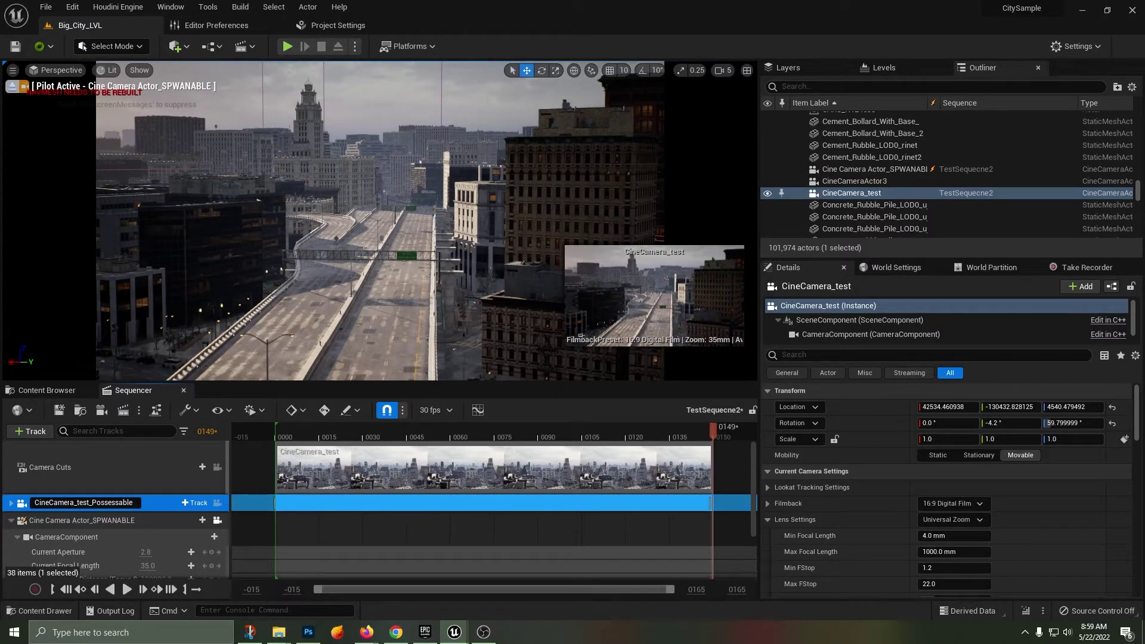
{"action": "key", "text": "Return"}
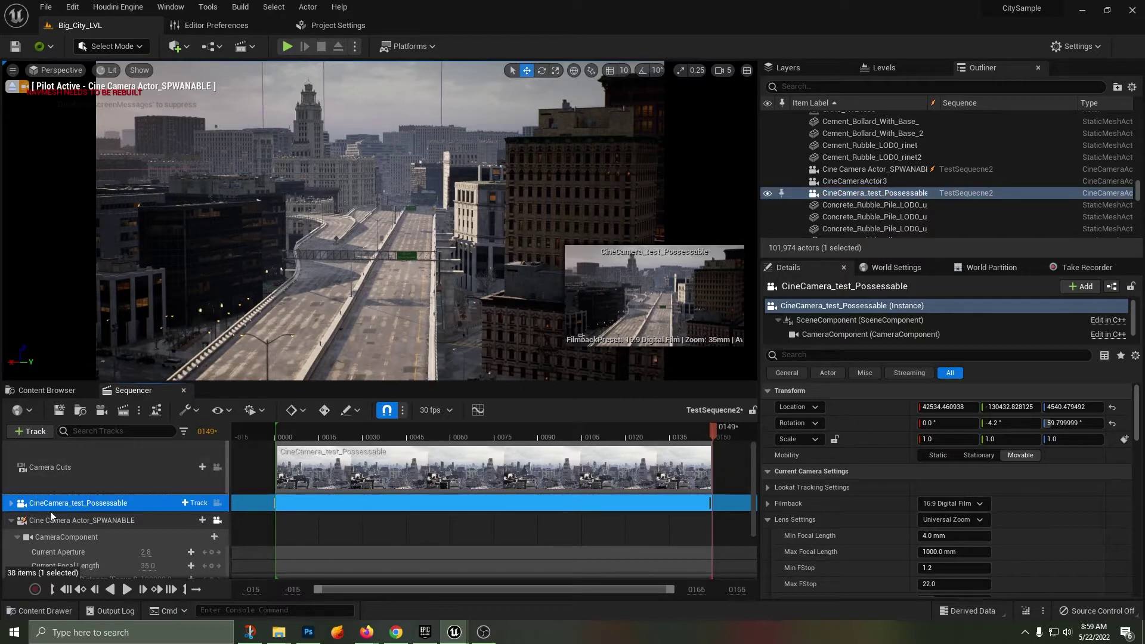
Expand the possessable camera's Transform track to expose its Location
{"action": "left_click", "coordinate": [52, 520]}
{"action": "left_click", "coordinate": [84, 504]}
{"action": "left_click", "coordinate": [11, 504]}
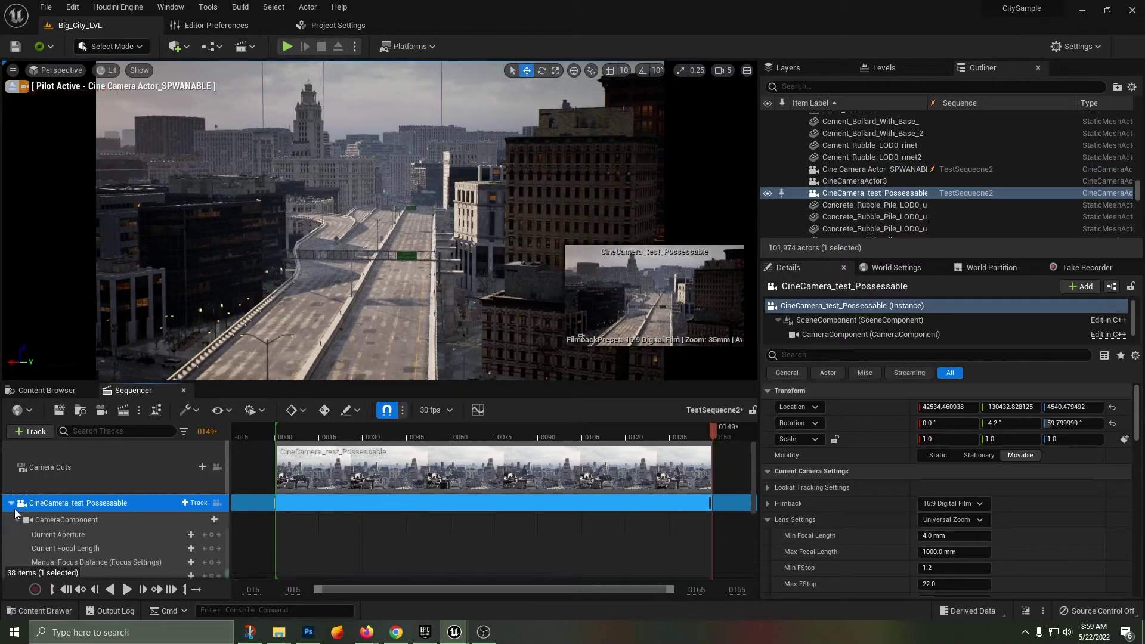
{"action": "scroll", "coordinate": [105, 525], "scroll_direction": "down", "scroll_amount": 2}
{"action": "left_click", "coordinate": [17, 519]}
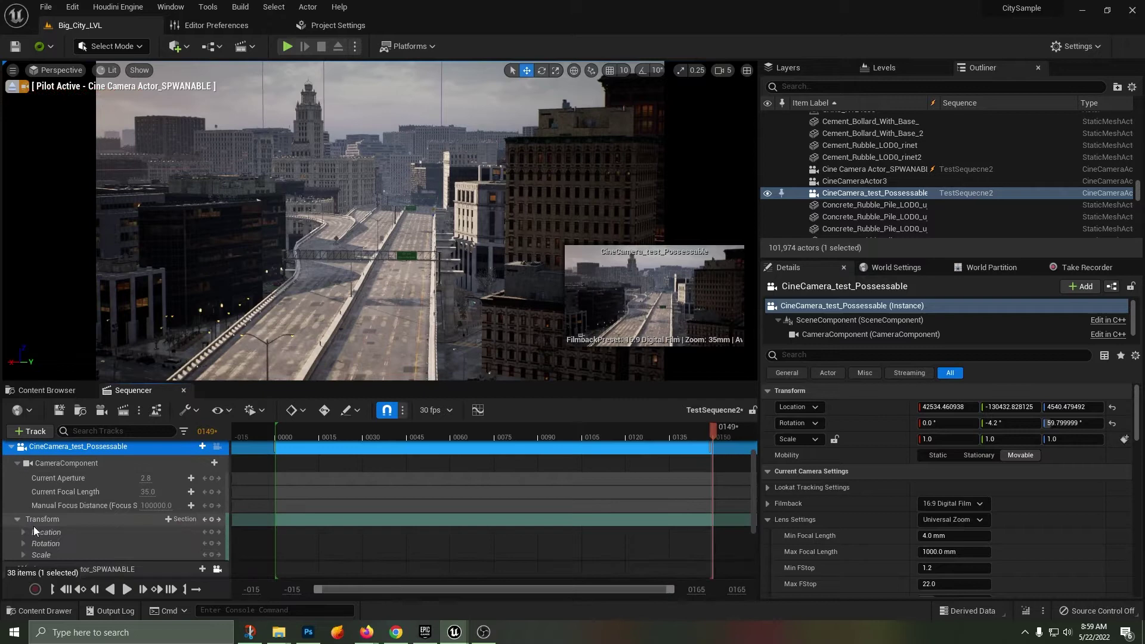
{"action": "scroll", "coordinate": [117, 482], "scroll_direction": "down", "scroll_amount": 3}
{"action": "left_click", "coordinate": [117, 482]}
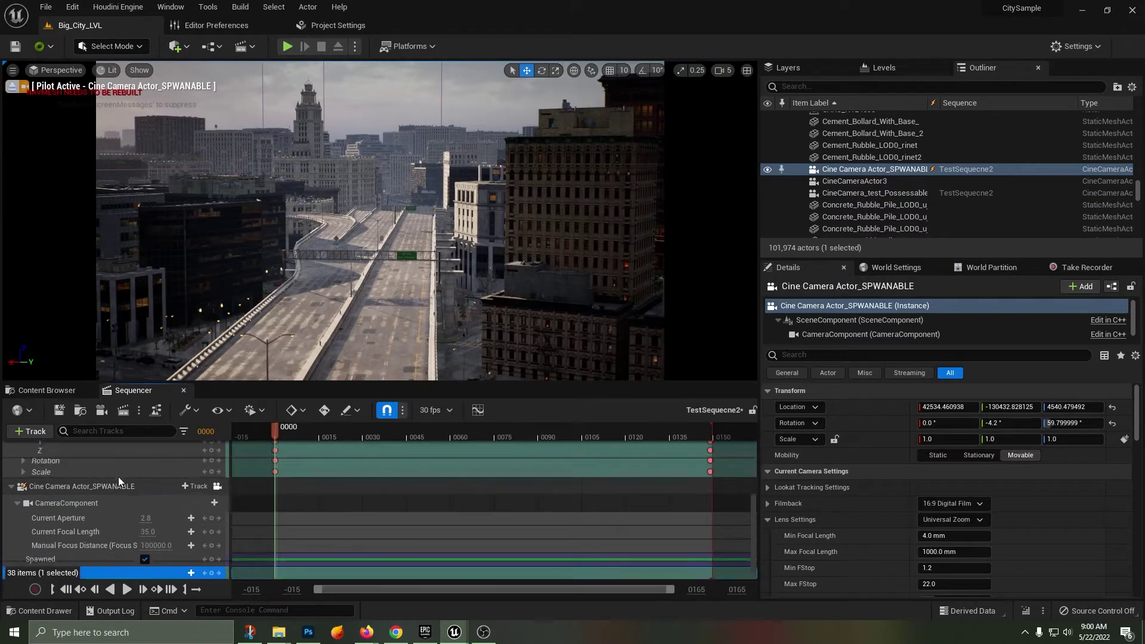
{"action": "scroll", "coordinate": [115, 479], "scroll_direction": "up", "scroll_amount": 3}
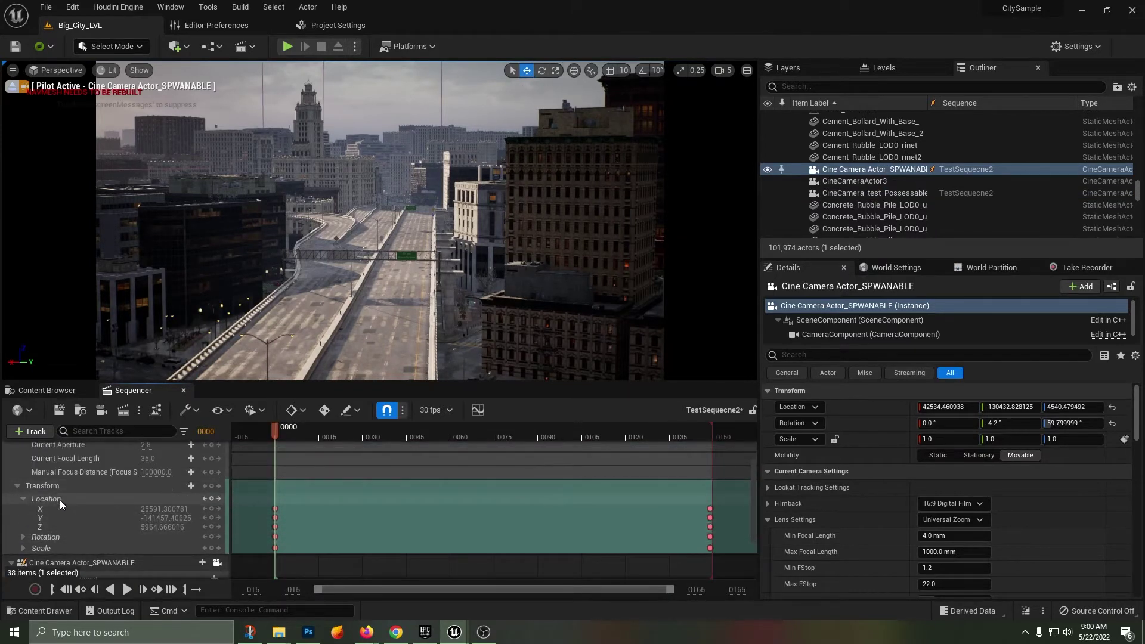
Copy the possessable camera's Location onto Cine Camera Actor_SPWANABLE
{"action": "left_click", "coordinate": [60, 500]}
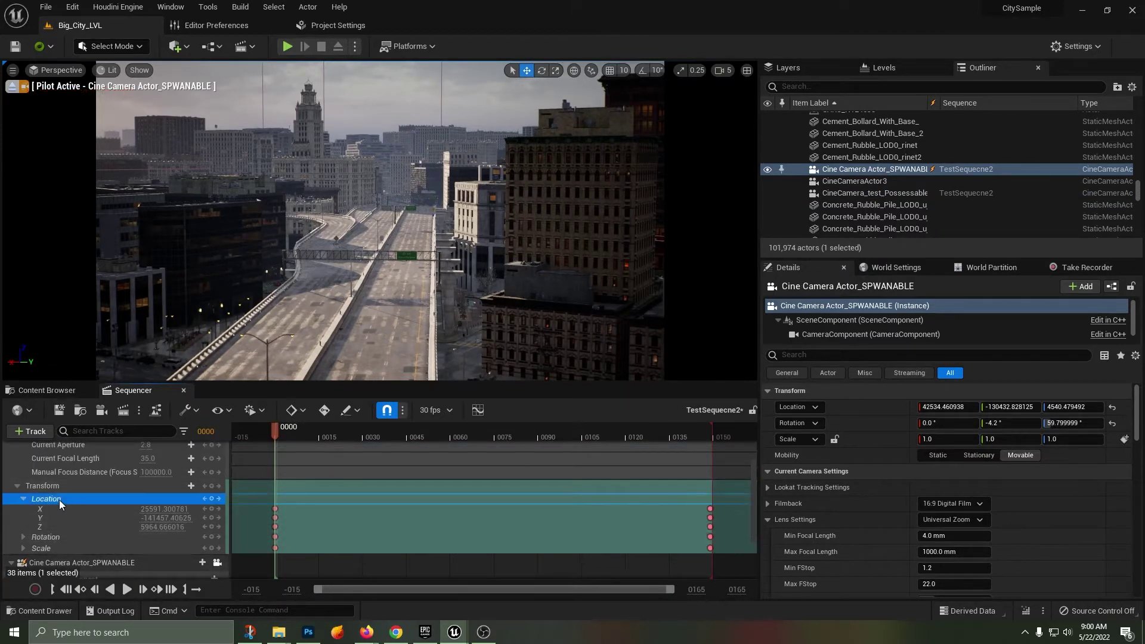
{"action": "left_click", "coordinate": [792, 406]}
{"action": "left_click", "coordinate": [814, 416]}
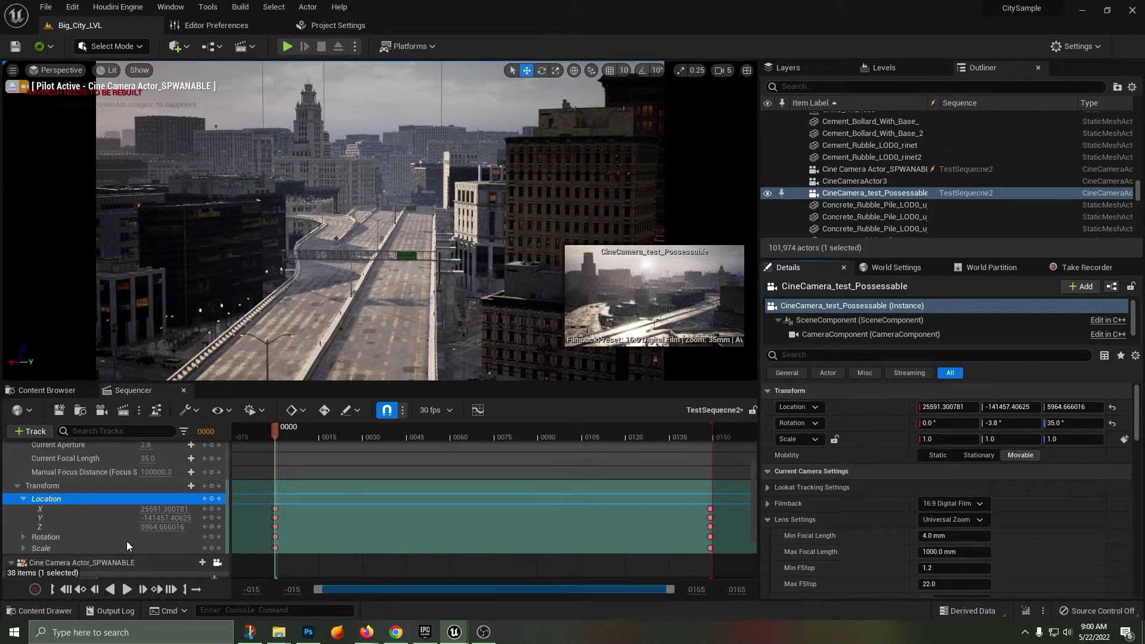
{"action": "scroll", "coordinate": [107, 525], "scroll_direction": "down", "scroll_amount": 2}
{"action": "left_click", "coordinate": [88, 506]}
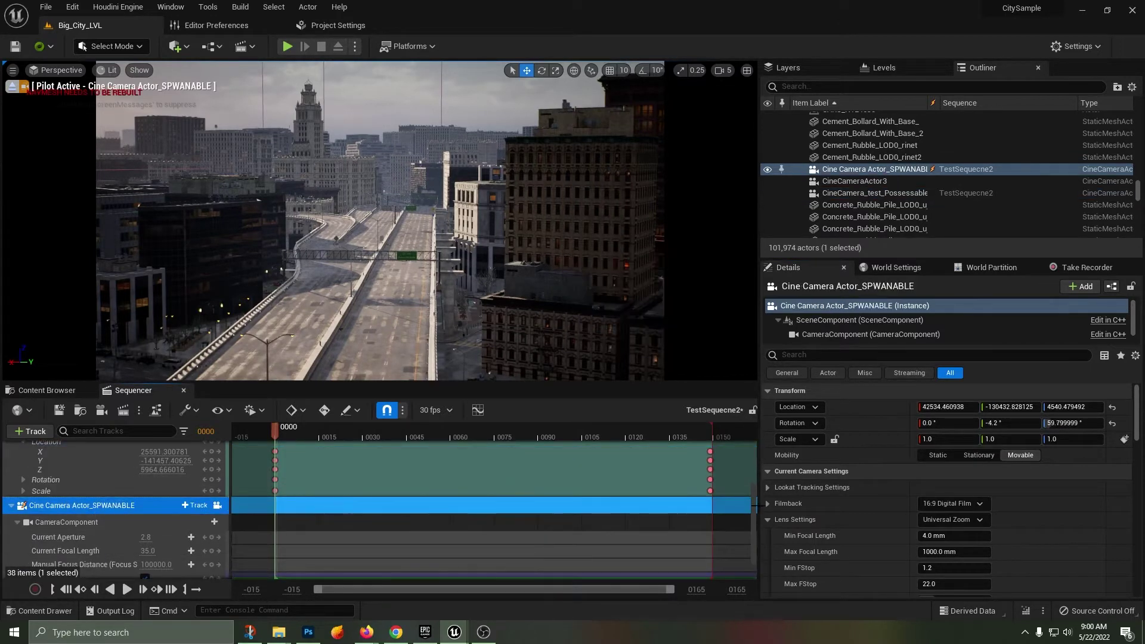
{"action": "right_click", "coordinate": [792, 411]}
{"action": "left_click", "coordinate": [819, 431]}
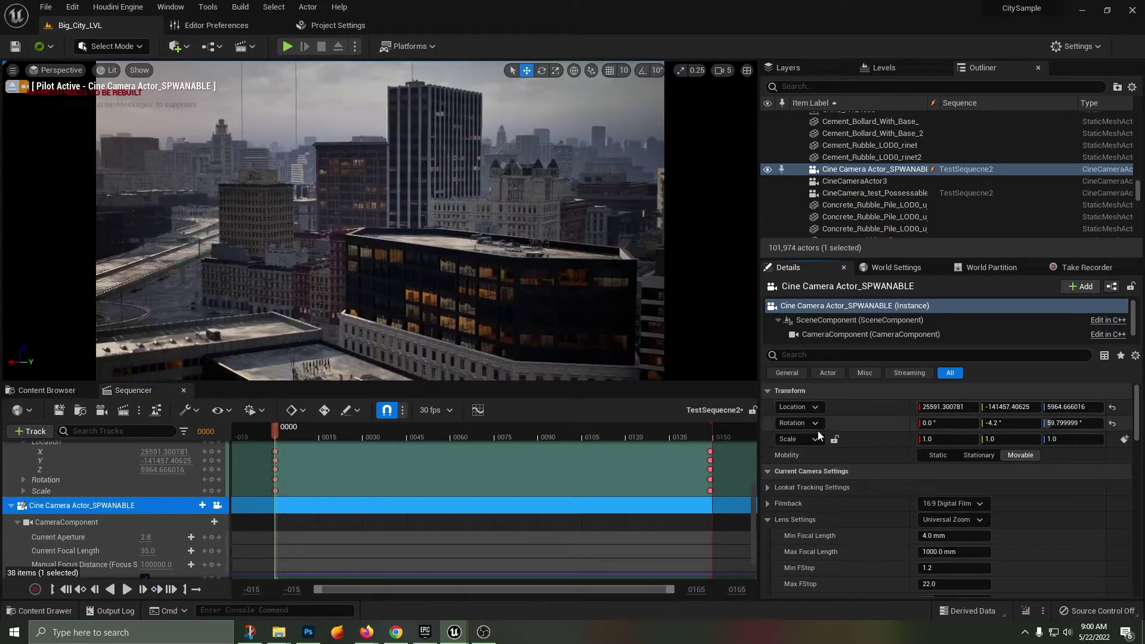
Copy the possessable camera's Rotation (0, -3.8, 35.0) onto the spawnable camera
{"action": "scroll", "coordinate": [78, 497], "scroll_direction": "up", "scroll_amount": 5}
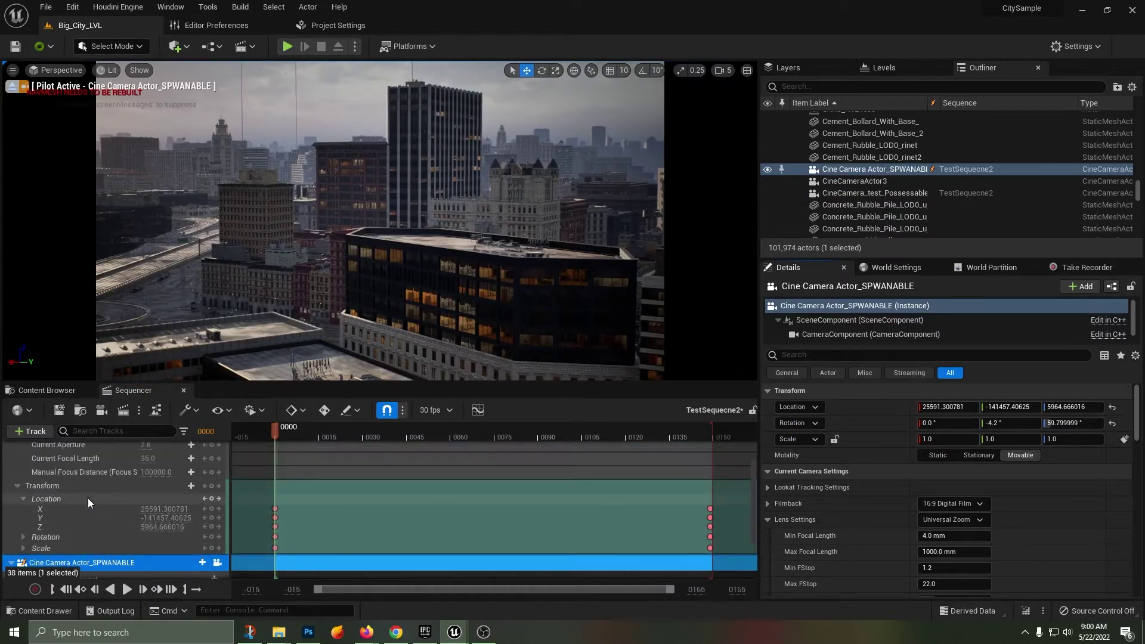
{"action": "left_click", "coordinate": [58, 491]}
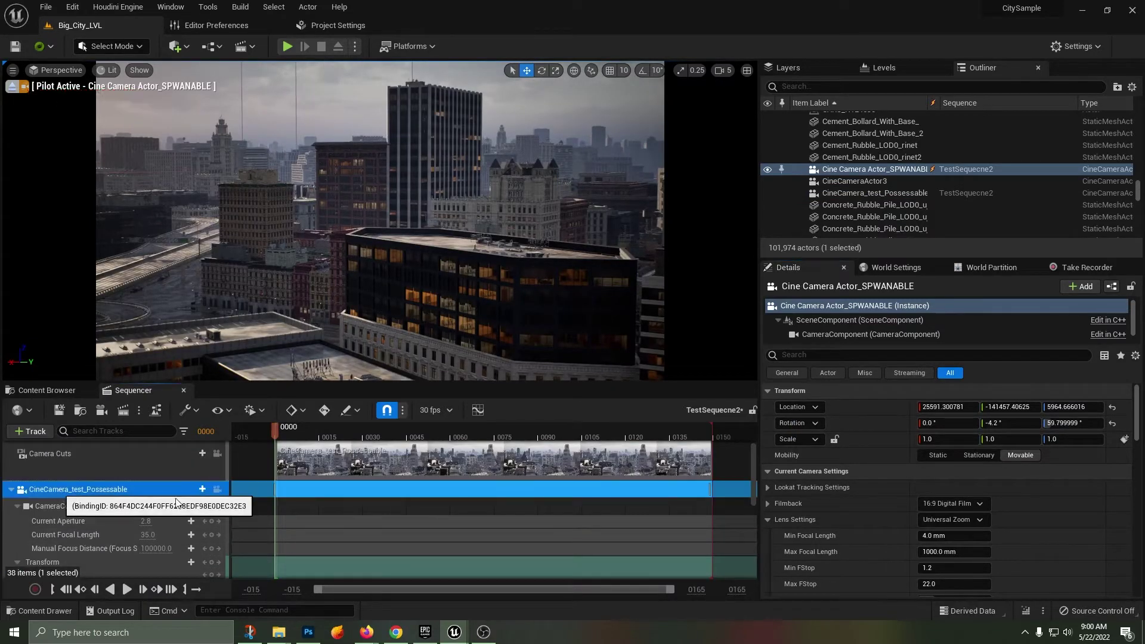
{"action": "right_click", "coordinate": [786, 424]}
{"action": "left_click", "coordinate": [824, 447]}
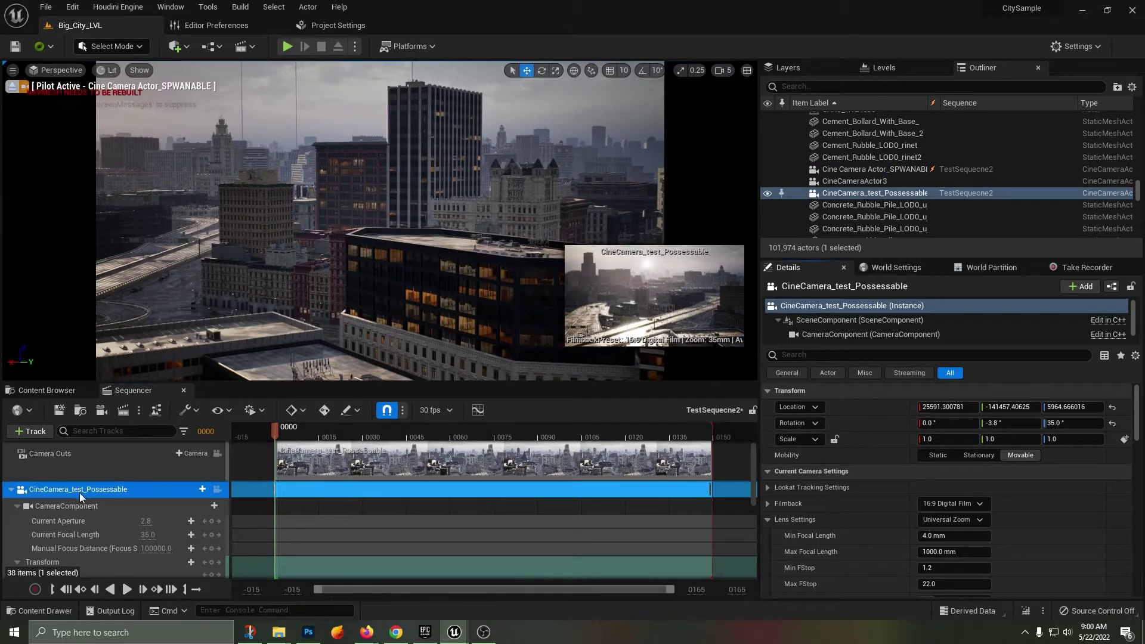
{"action": "scroll", "coordinate": [80, 493], "scroll_direction": "down", "scroll_amount": 4}
{"action": "scroll", "coordinate": [83, 502], "scroll_direction": "down", "scroll_amount": 4}
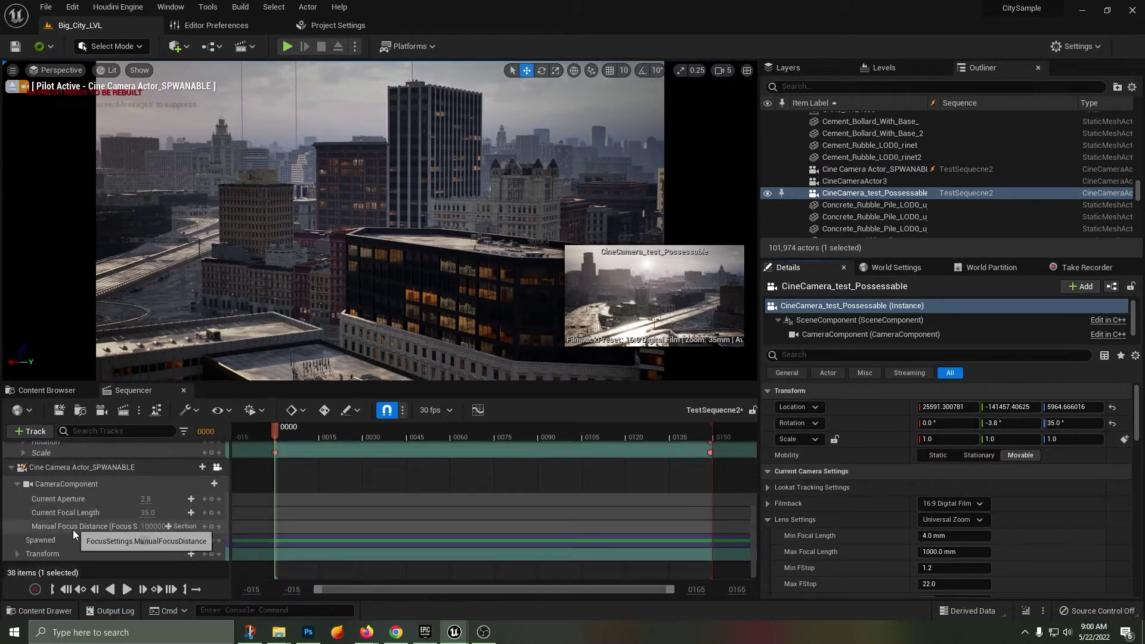
{"action": "left_click", "coordinate": [55, 469]}
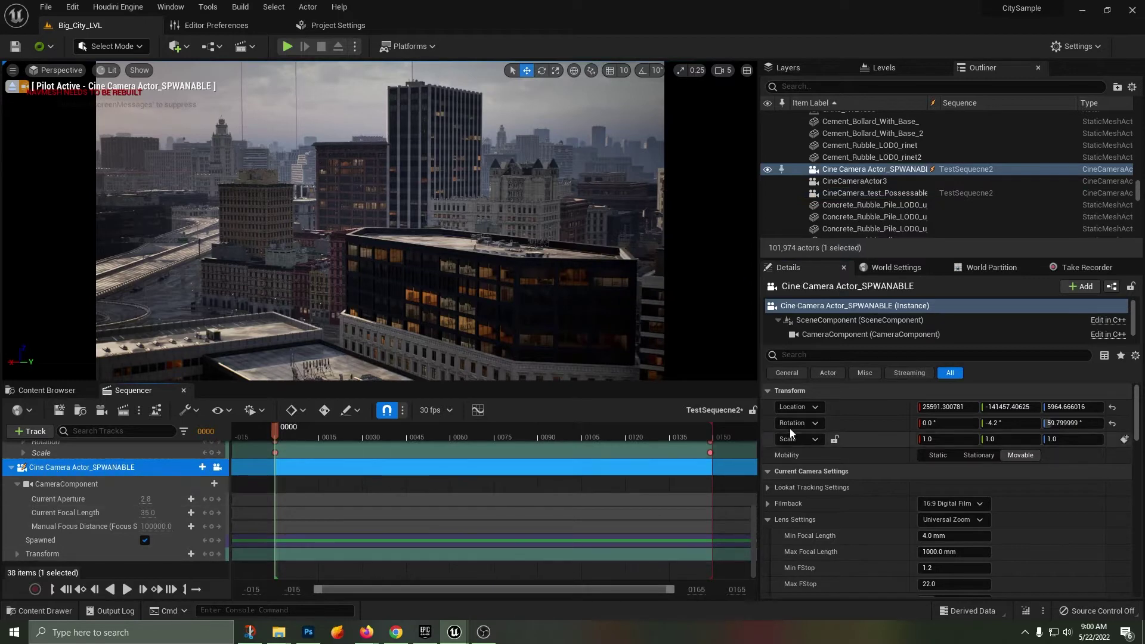
{"action": "right_click", "coordinate": [790, 424]}
{"action": "left_click", "coordinate": [818, 446]}
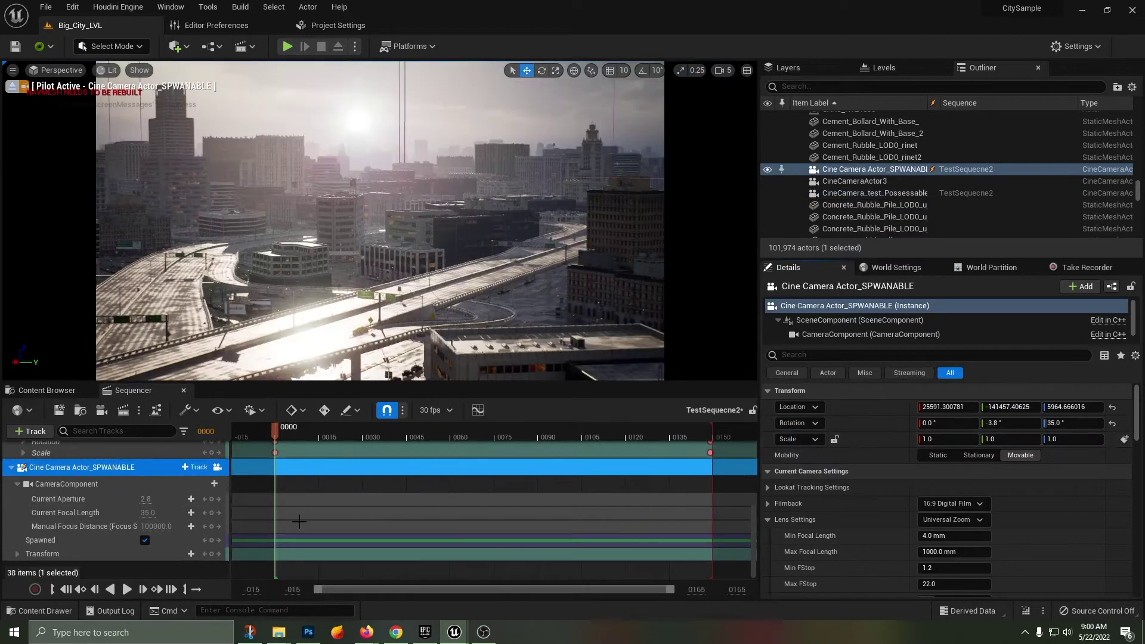
Look through each camera in the viewport and scrub to the final keyframe at frame 149
{"action": "scroll", "coordinate": [168, 511], "scroll_direction": "up", "scroll_amount": 3}
{"action": "scroll", "coordinate": [203, 497], "scroll_direction": "up", "scroll_amount": 3}
{"action": "scroll", "coordinate": [216, 502], "scroll_direction": "down", "scroll_amount": 4}
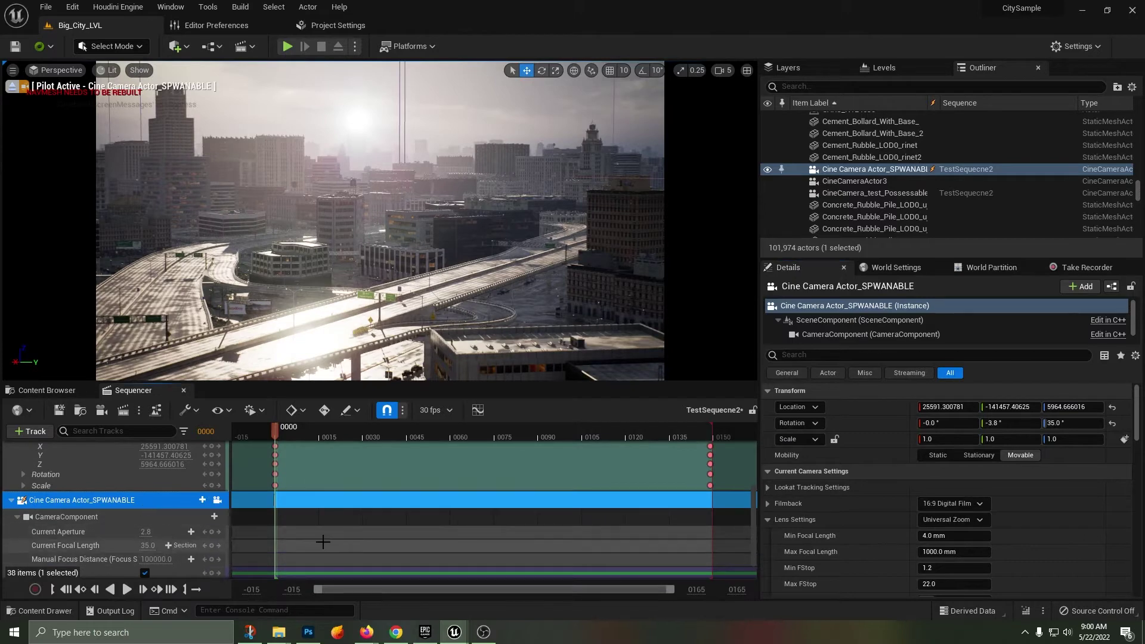
{"action": "scroll", "coordinate": [273, 551], "scroll_direction": "down", "scroll_amount": 2}
{"action": "double_click", "coordinate": [179, 553]}
{"action": "scroll", "coordinate": [227, 503], "scroll_direction": "down", "scroll_amount": 2}
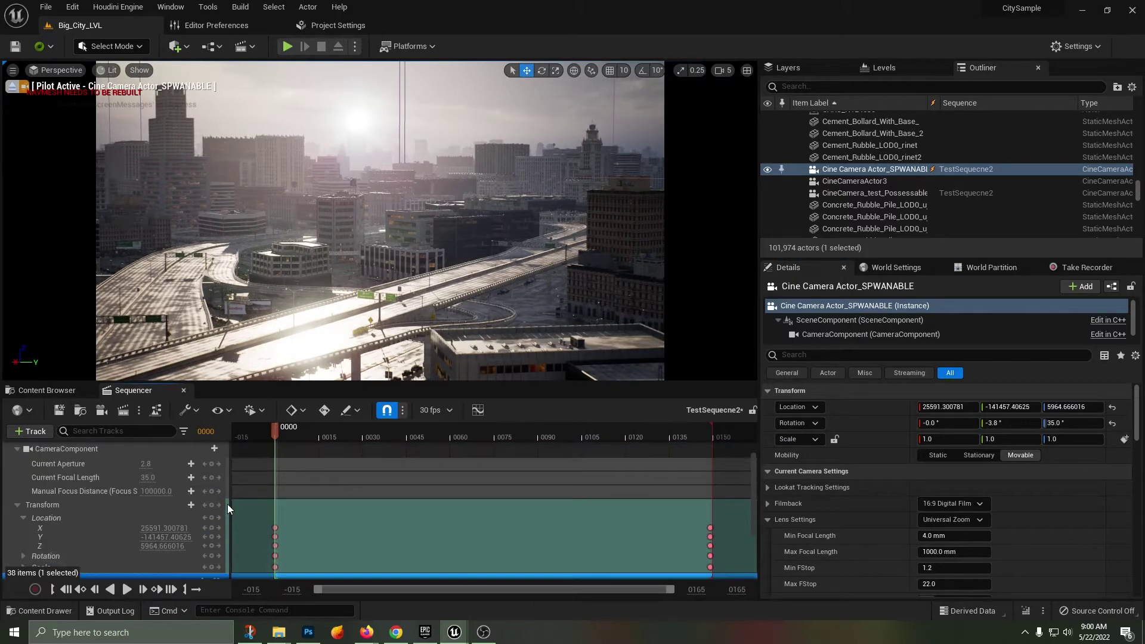
{"action": "scroll", "coordinate": [217, 490], "scroll_direction": "up", "scroll_amount": 3}
{"action": "left_click", "coordinate": [217, 490]}
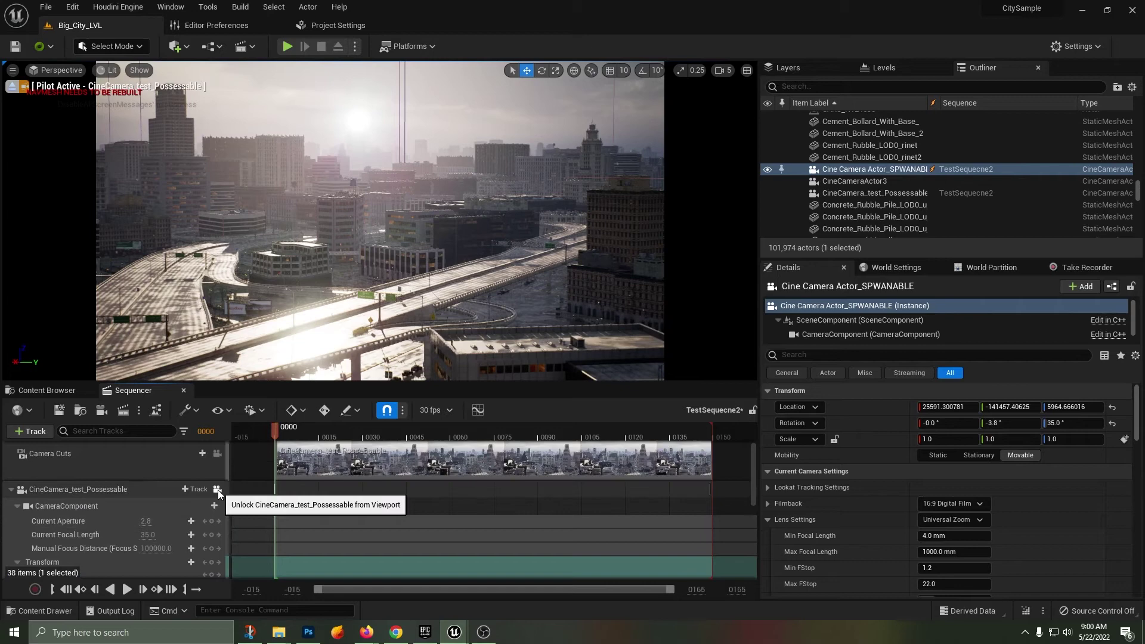
{"action": "scroll", "coordinate": [217, 489], "scroll_direction": "down", "scroll_amount": 5}
{"action": "left_click", "coordinate": [217, 543]}
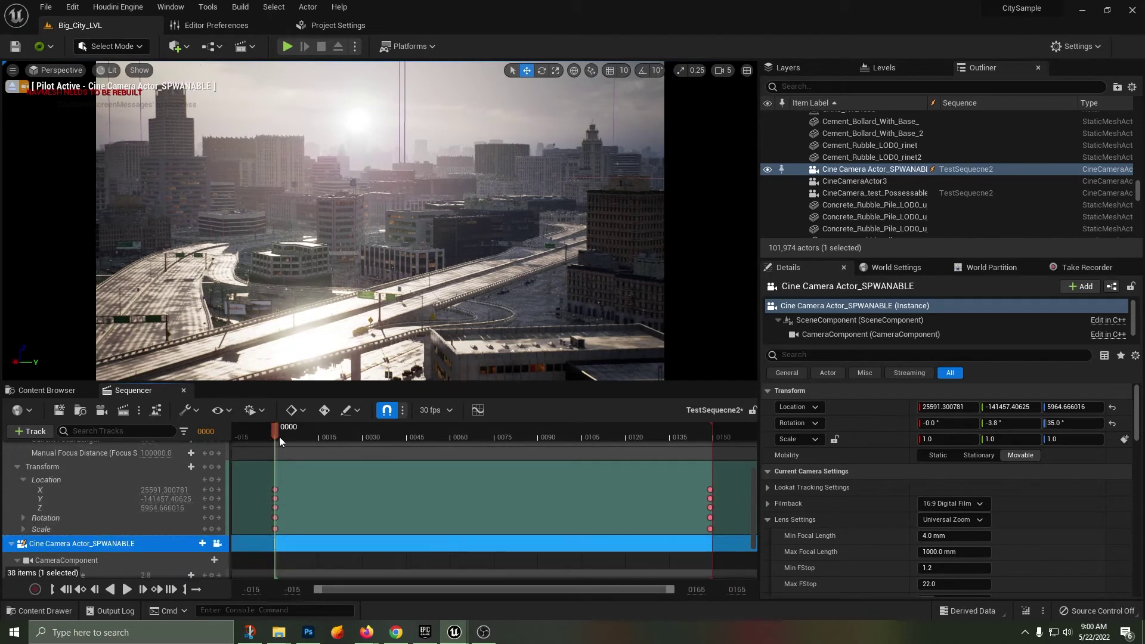
{"action": "left_click_drag", "start_coordinate": [359, 430], "coordinate": [526, 432]}
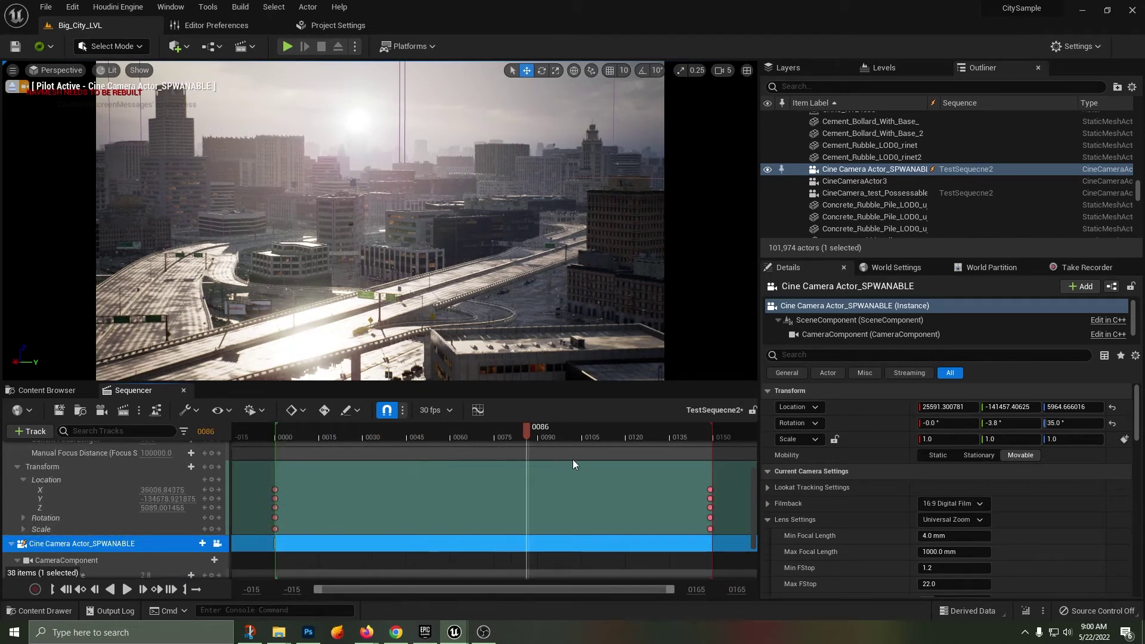
{"action": "left_click", "coordinate": [712, 489]}
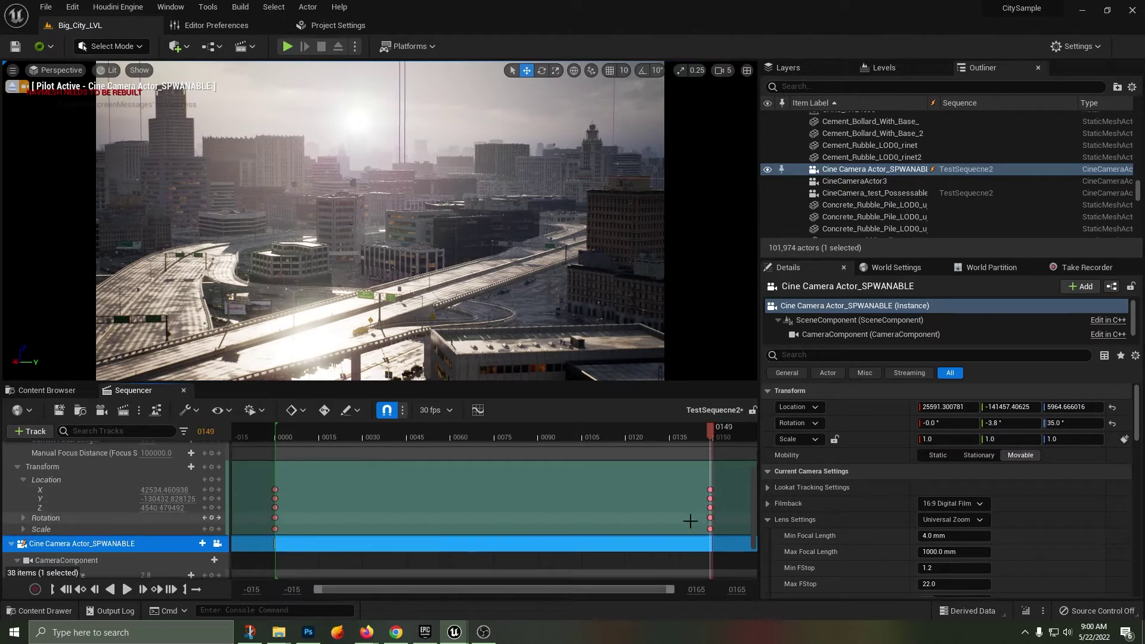
Copy the possessable camera's frame-149 Location onto the spawnable camera
{"action": "scroll", "coordinate": [127, 504], "scroll_direction": "up", "scroll_amount": 3}
{"action": "left_click", "coordinate": [80, 469]}
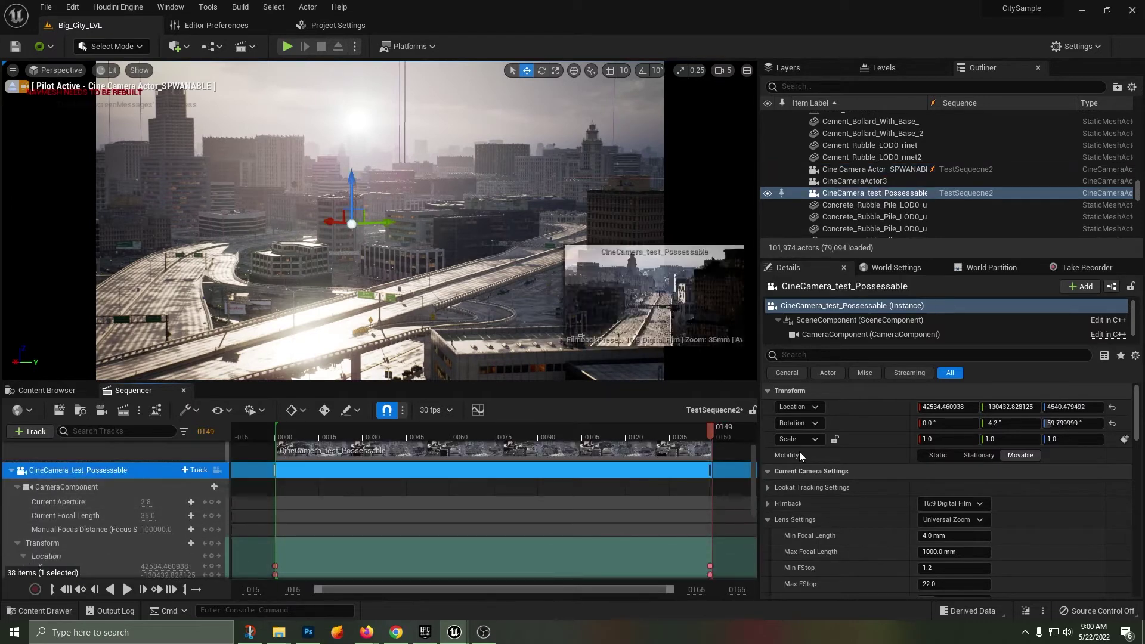
{"action": "right_click", "coordinate": [785, 407]}
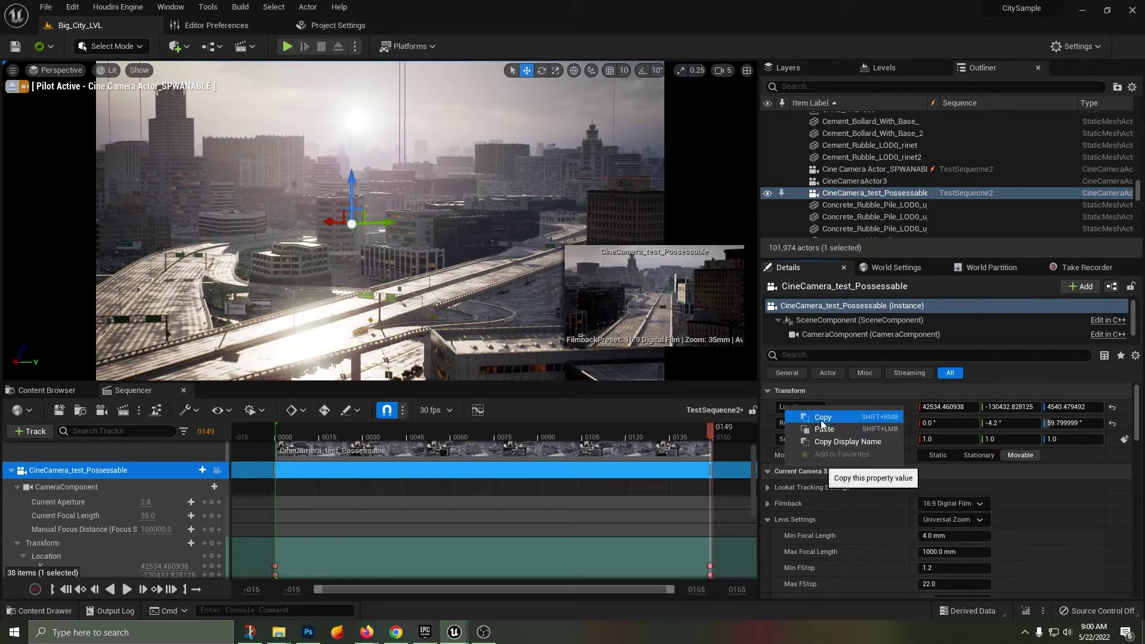
{"action": "left_click", "coordinate": [802, 412]}
{"action": "scroll", "coordinate": [77, 525], "scroll_direction": "down", "scroll_amount": 3}
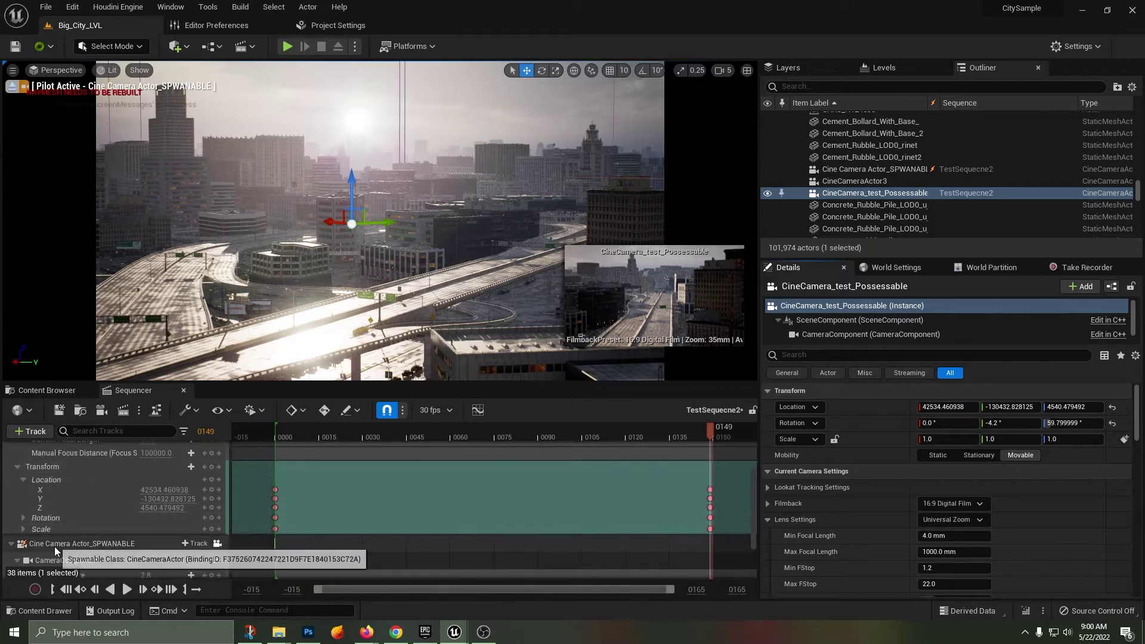
{"action": "left_click", "coordinate": [55, 546]}
{"action": "right_click", "coordinate": [786, 407]}
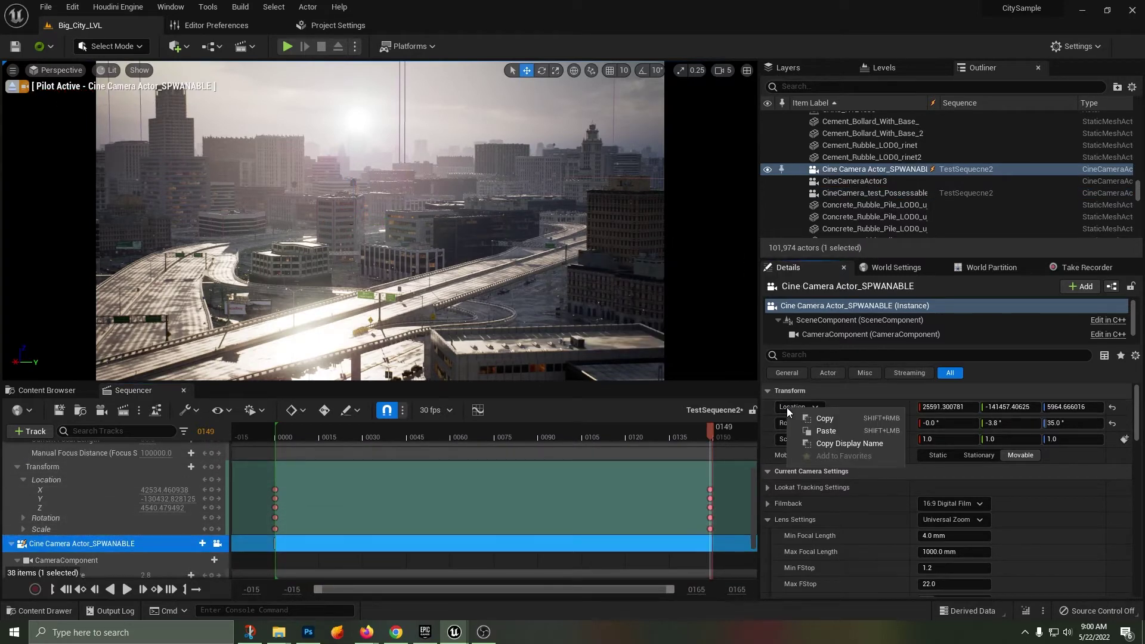
{"action": "left_click", "coordinate": [814, 432]}
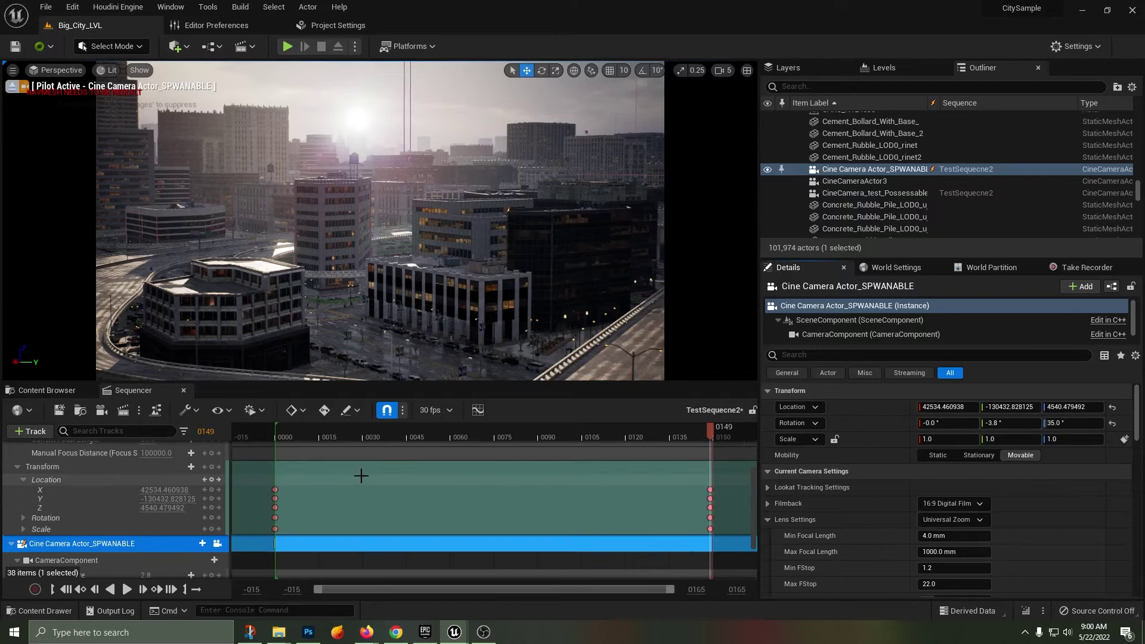
Copy the possessable camera's end Rotation, select the spawnable camera, and play the sequence
{"action": "scroll", "coordinate": [167, 492], "scroll_direction": "up", "scroll_amount": 1}
{"action": "scroll", "coordinate": [155, 492], "scroll_direction": "up", "scroll_amount": 2}
{"action": "left_click", "coordinate": [87, 491]}
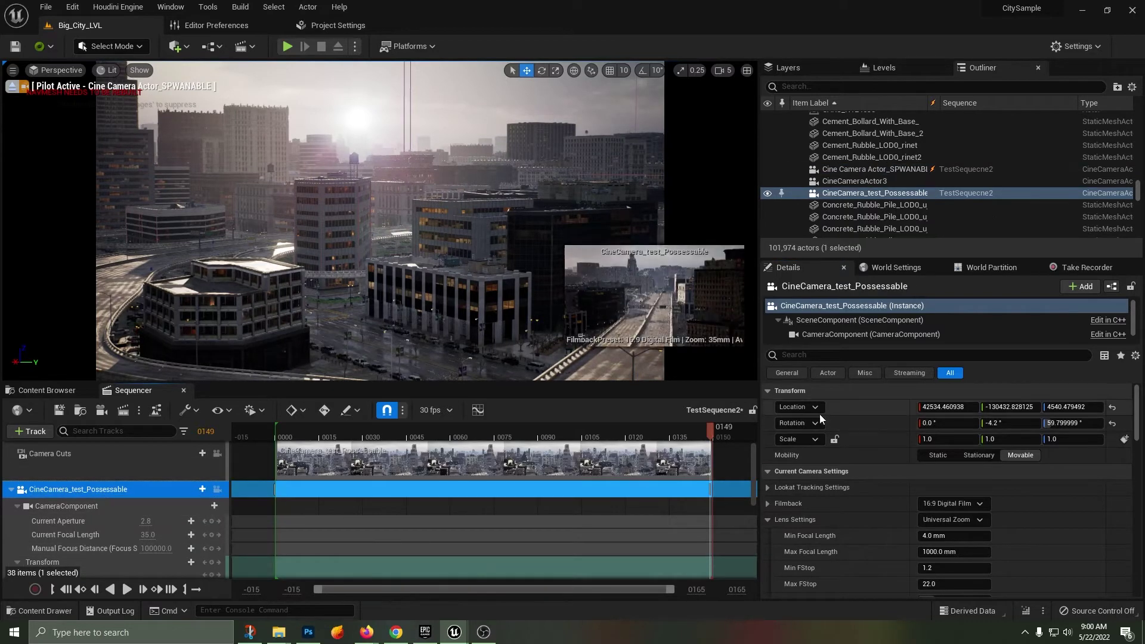
{"action": "right_click", "coordinate": [797, 422]}
{"action": "left_click", "coordinate": [835, 433]}
{"action": "scroll", "coordinate": [95, 515], "scroll_direction": "down", "scroll_amount": 3}
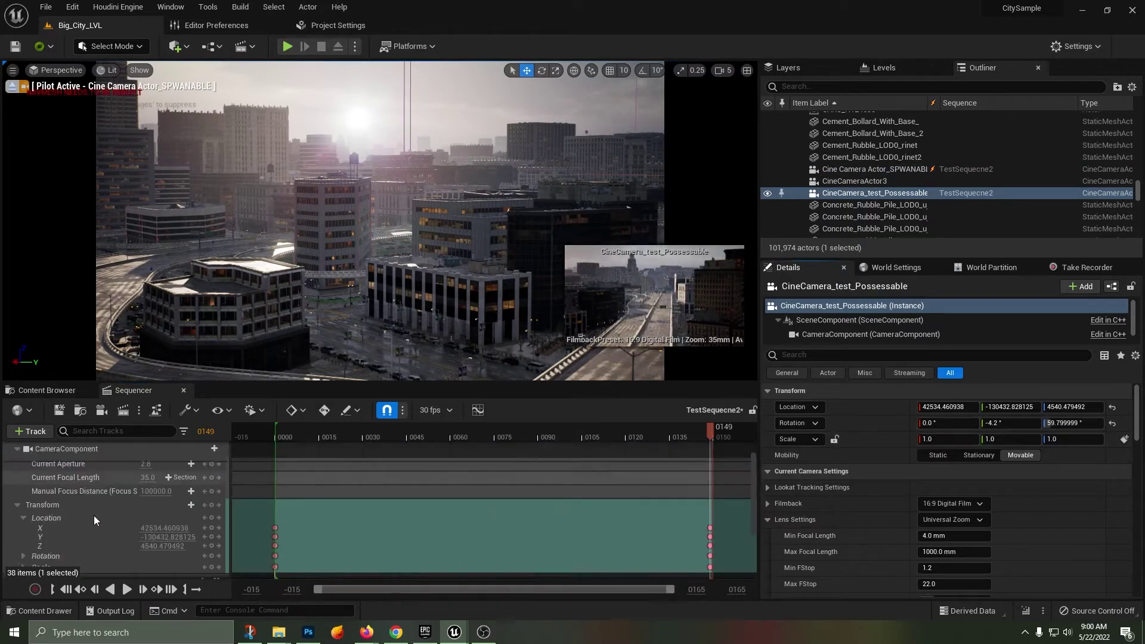
{"action": "left_click", "coordinate": [87, 543]}
{"action": "scroll", "coordinate": [90, 554], "scroll_direction": "down", "scroll_amount": 2}
{"action": "left_click", "coordinate": [127, 589]}
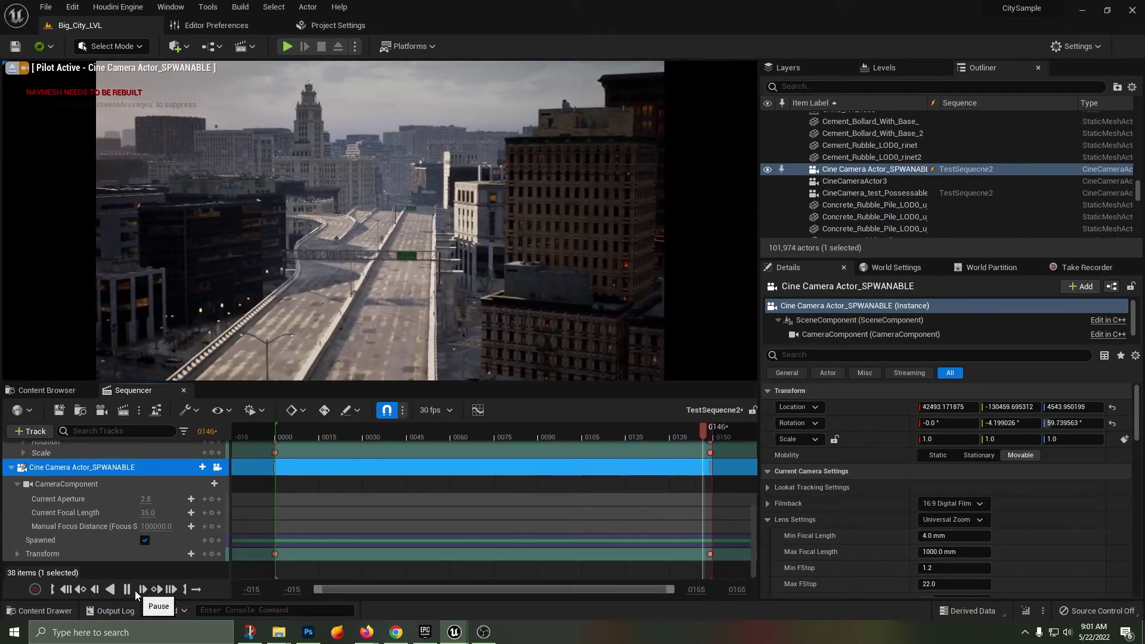
Look through CineCamera_test_Possessable, play from frame 0, and select its existing camera cut
{"action": "scroll", "coordinate": [110, 547], "scroll_direction": "up", "scroll_amount": 5}
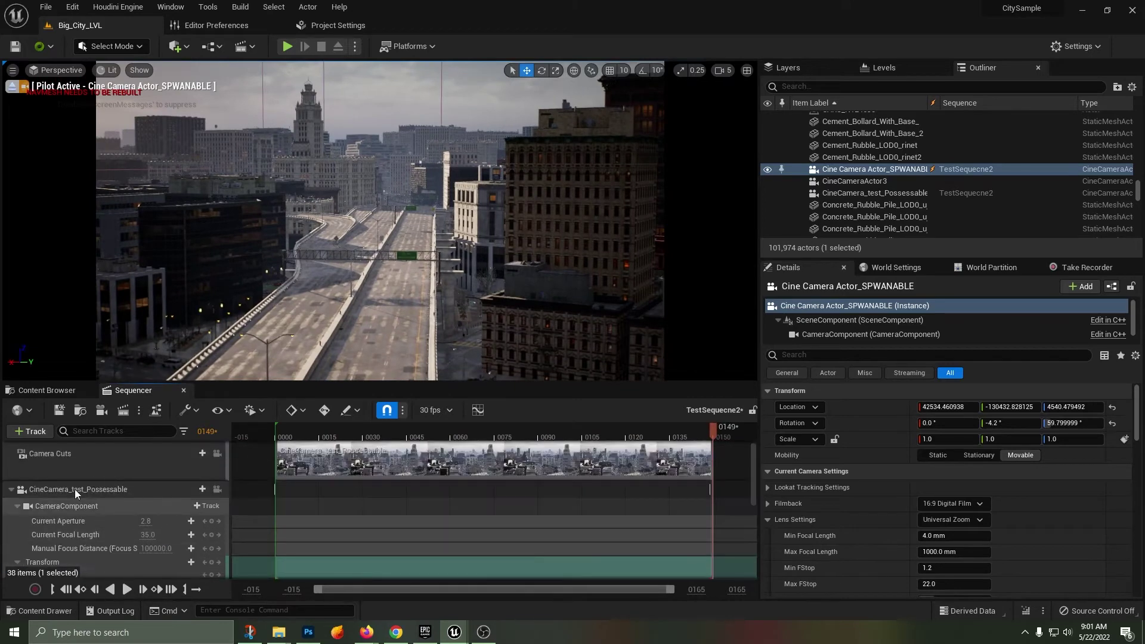
{"action": "left_click", "coordinate": [74, 489]}
{"action": "left_click", "coordinate": [10, 489]}
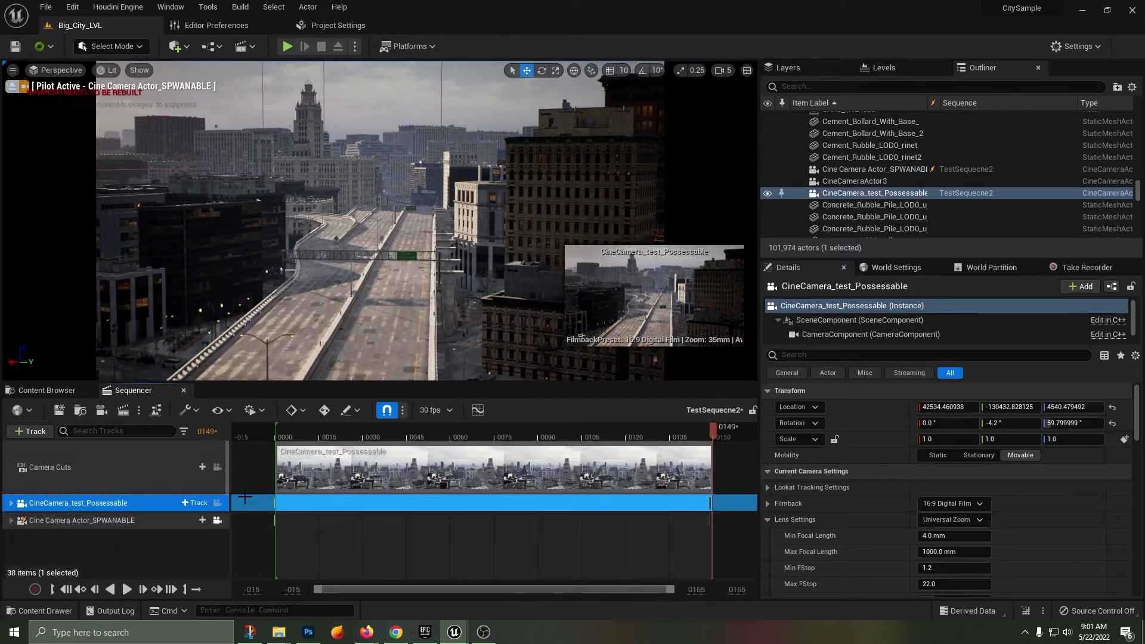
{"action": "left_click", "coordinate": [217, 505]}
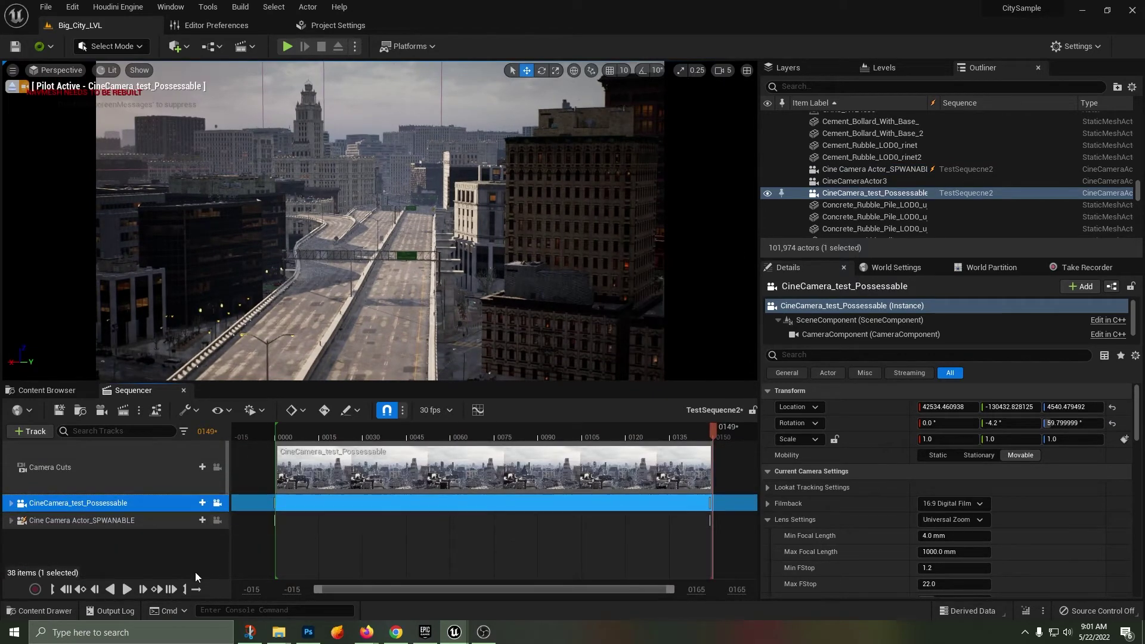
{"action": "left_click", "coordinate": [52, 589]}
{"action": "left_click", "coordinate": [127, 589]}
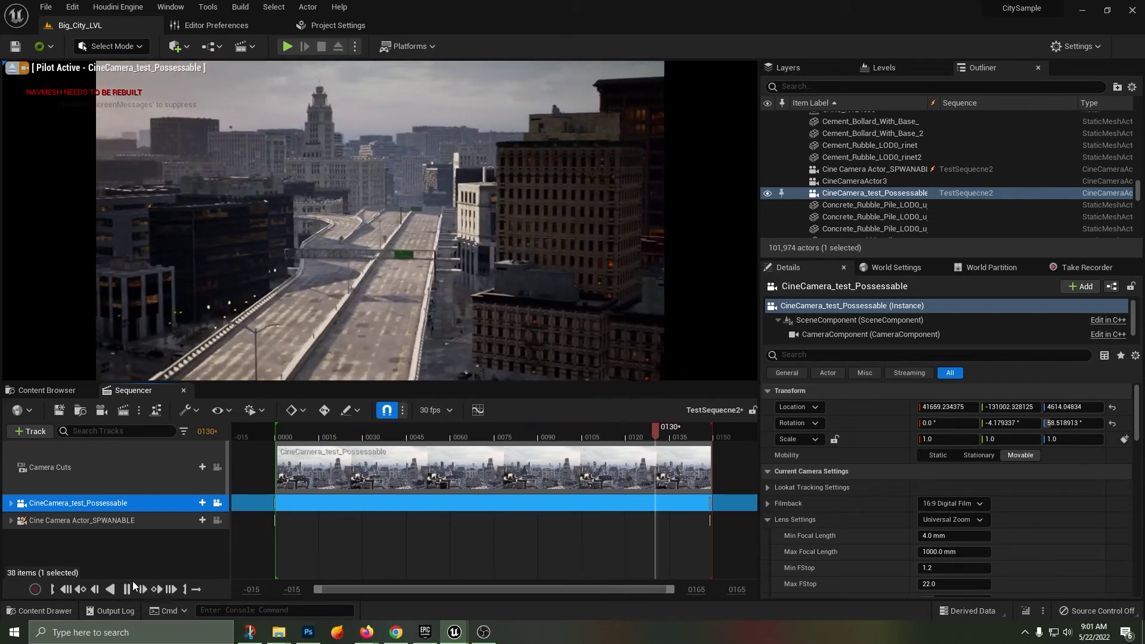
{"action": "left_click", "coordinate": [331, 477]}
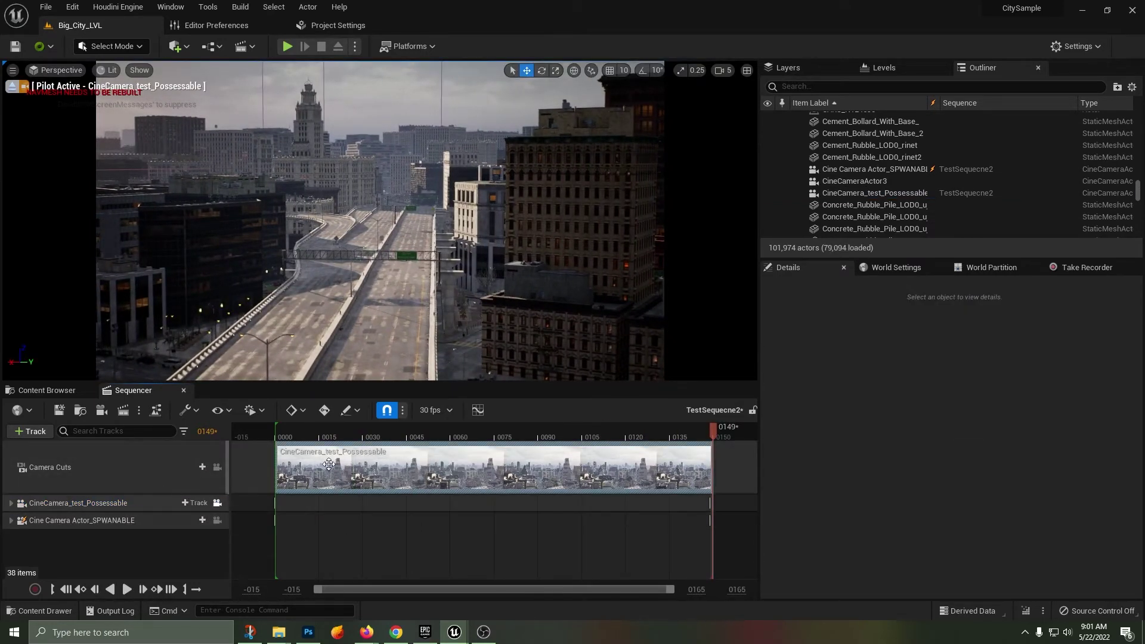
Swap the camera cut to Cine Camera Actor_SPWANABLE across frames 0–150 and play it back
{"action": "key", "text": "Delete"}
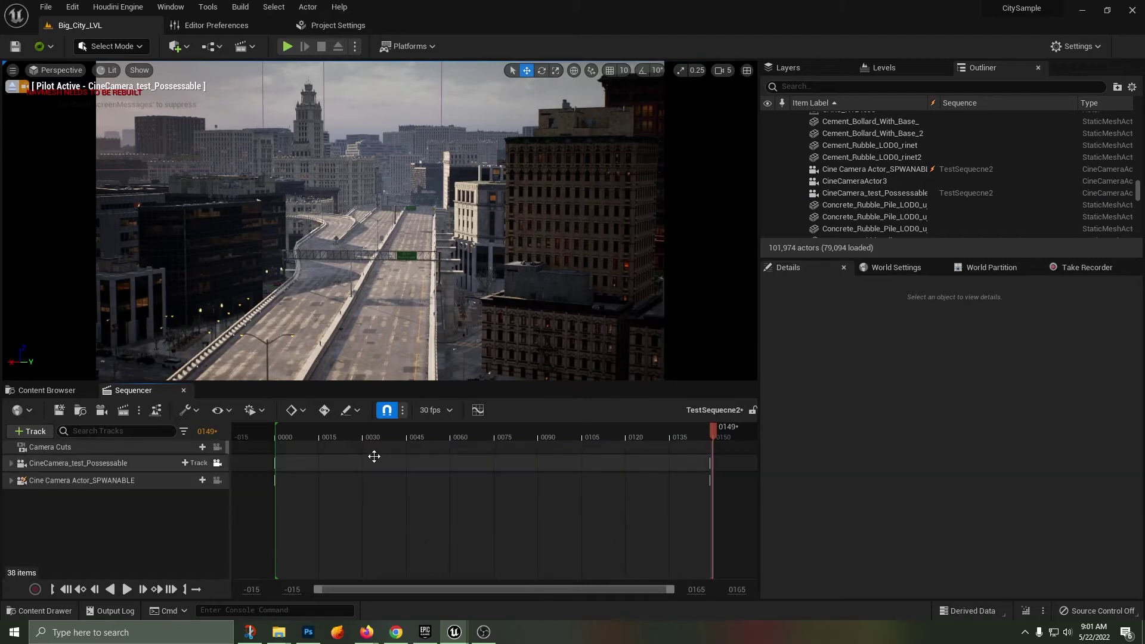
{"action": "left_click", "coordinate": [50, 481]}
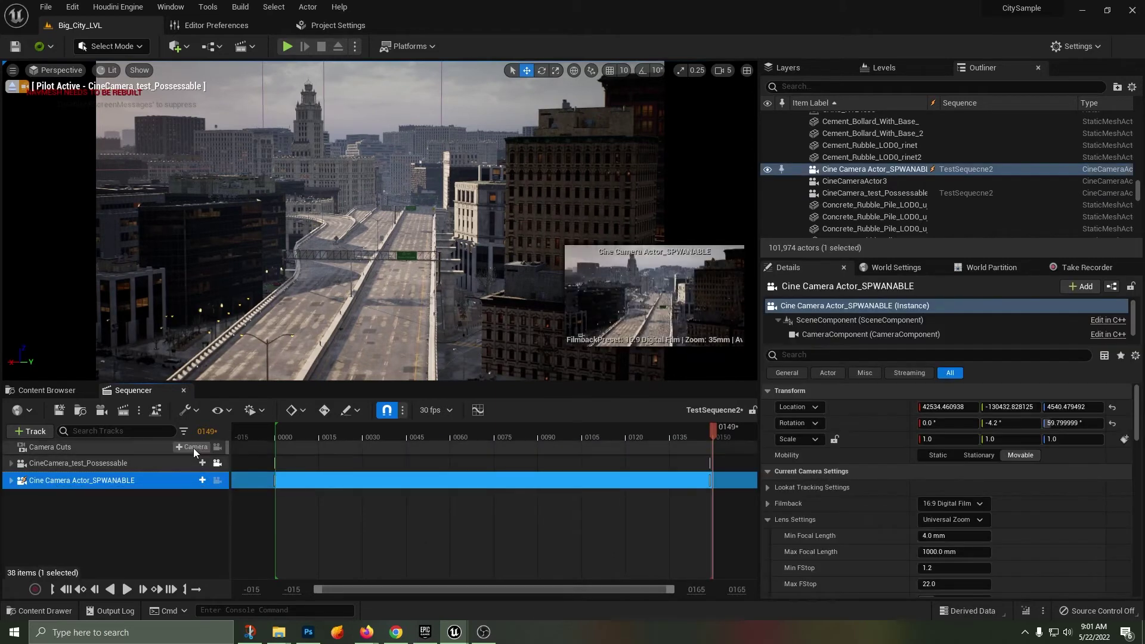
{"action": "left_click", "coordinate": [201, 447]}
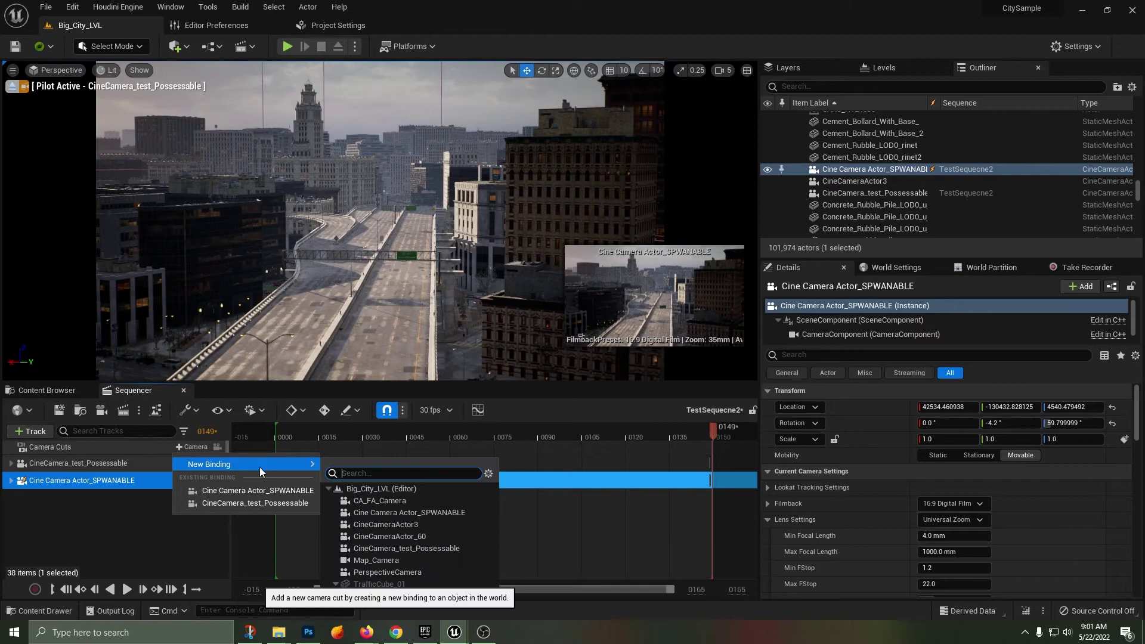
{"action": "left_click", "coordinate": [406, 514]}
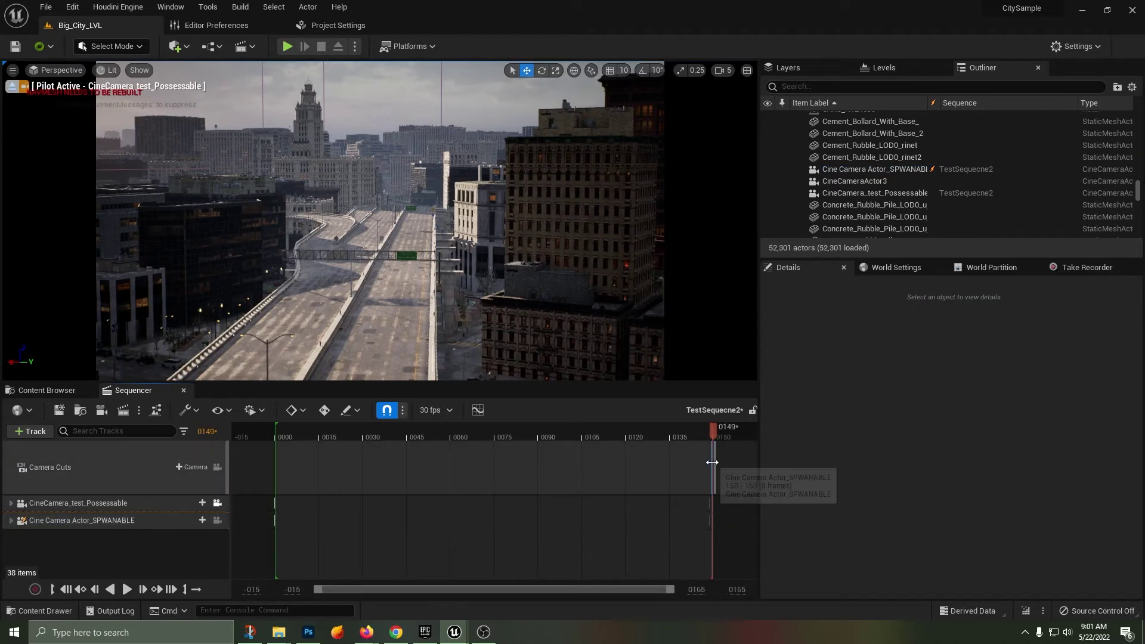
{"action": "left_click_drag", "start_coordinate": [700, 471], "coordinate": [276, 488]}
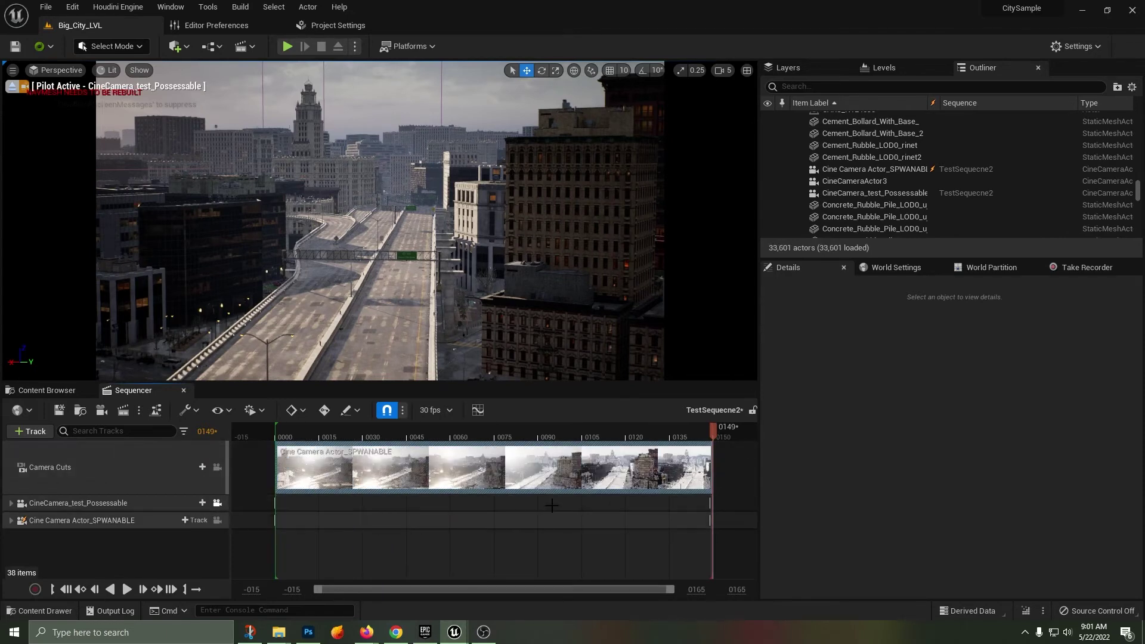
{"action": "left_click_drag", "start_coordinate": [551, 505], "coordinate": [281, 459]}
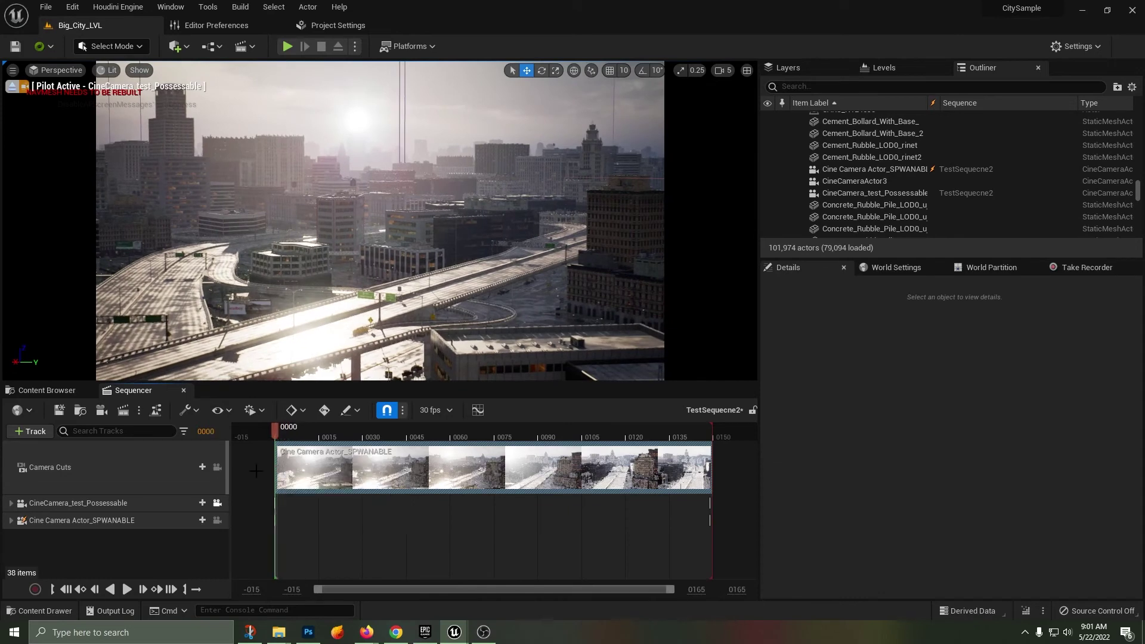
{"action": "left_click", "coordinate": [128, 590]}
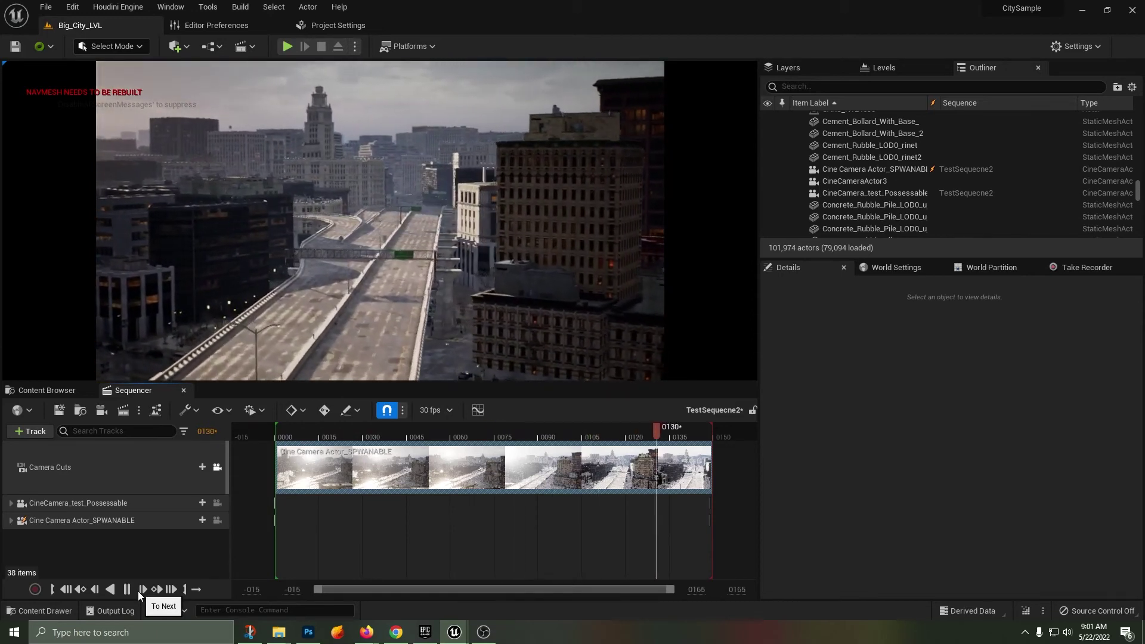
Replace the old Movie Render Queue job with a fresh TestSequecne2 render job
{"action": "left_click", "coordinate": [69, 592]}
{"action": "mouse_move", "coordinate": [454, 631]}
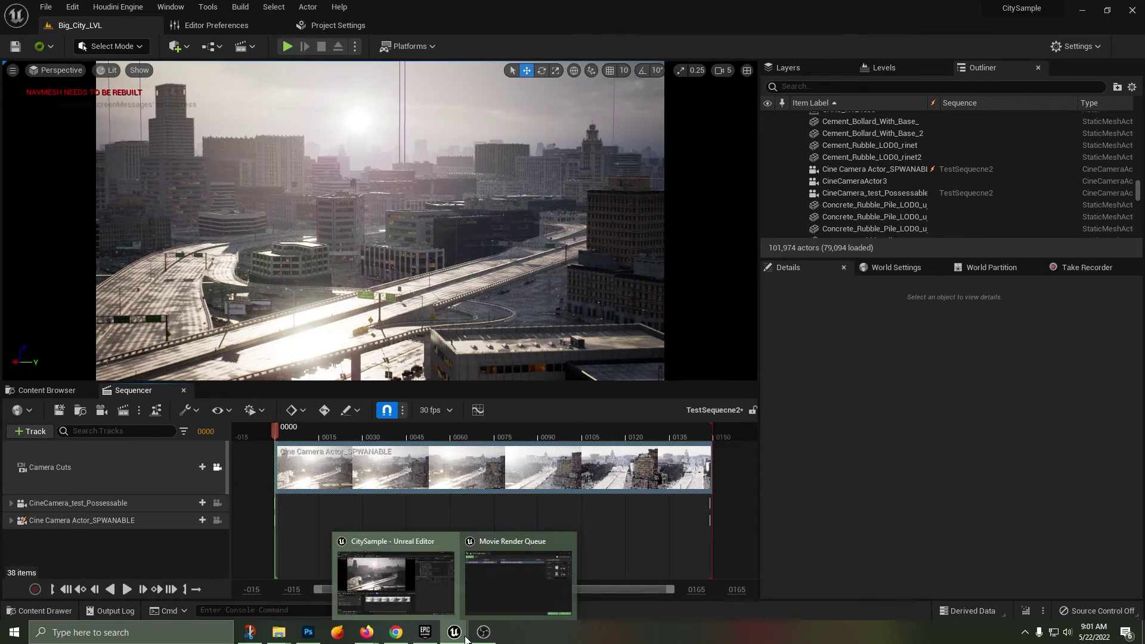
{"action": "left_click", "coordinate": [519, 546]}
{"action": "left_click", "coordinate": [229, 99]}
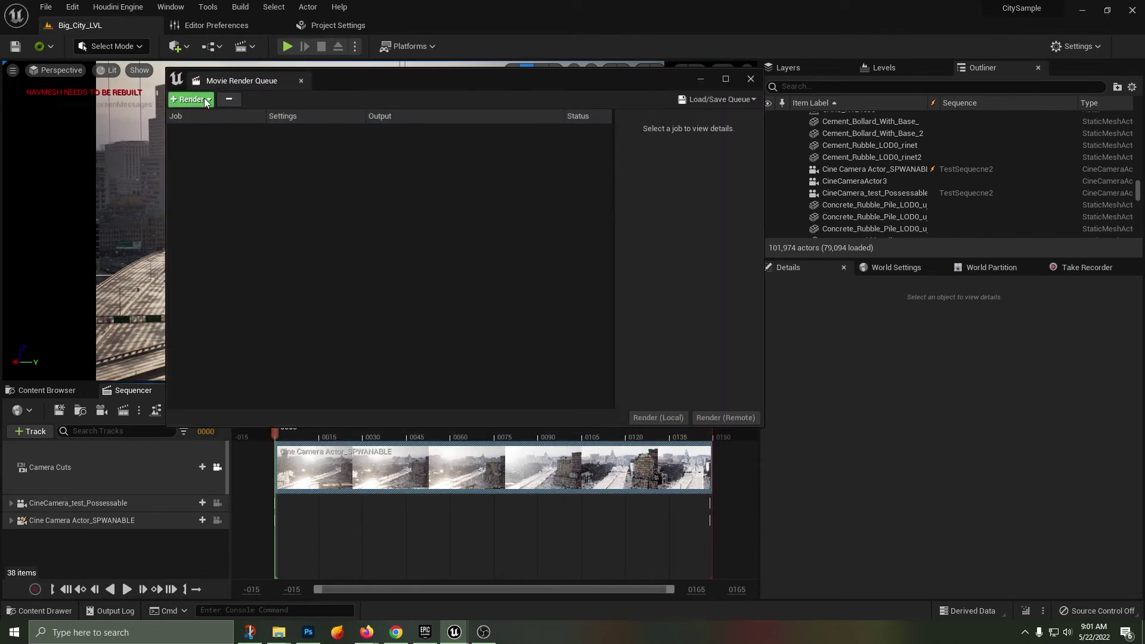
{"action": "left_click", "coordinate": [206, 100]}
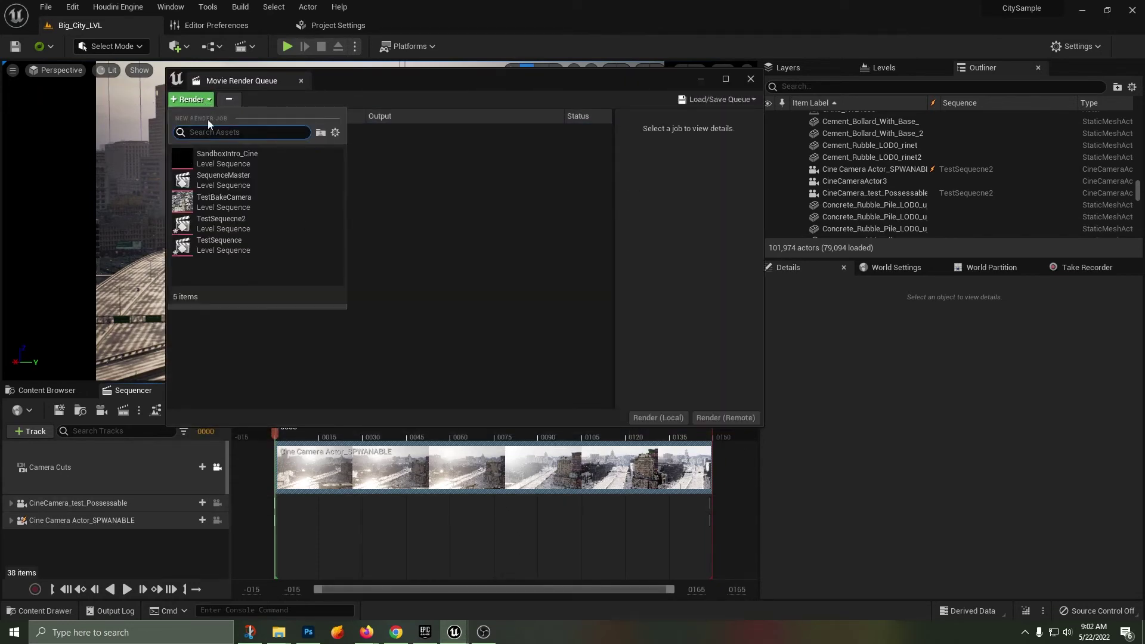
{"action": "left_click", "coordinate": [219, 226]}
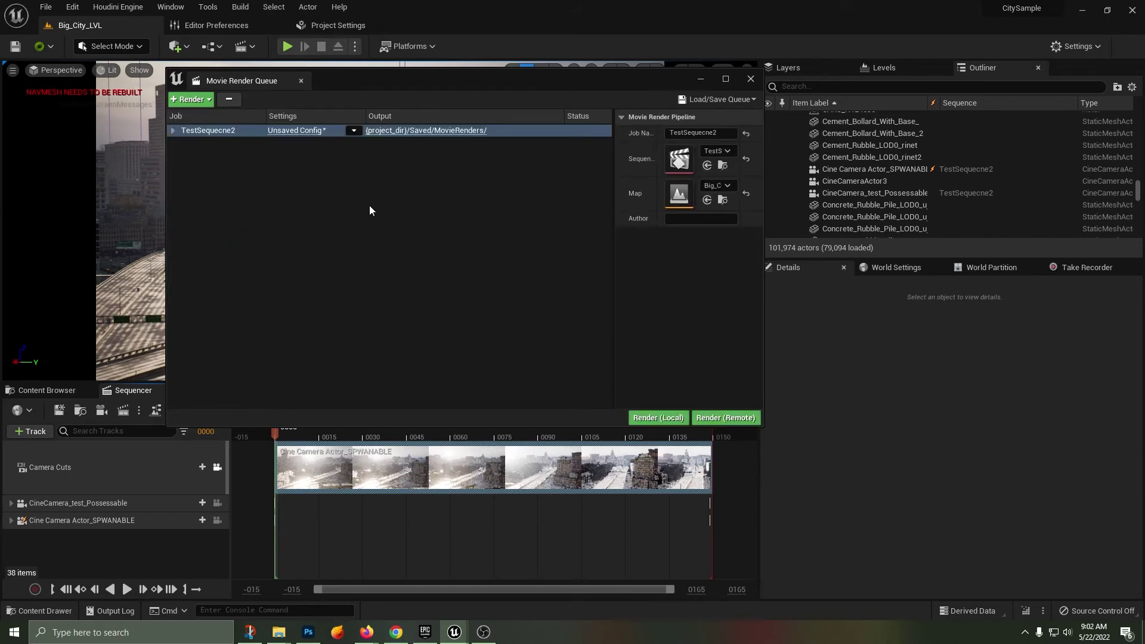
Start the local render of the TestSequecne2 job
{"action": "left_click", "coordinate": [653, 418]}
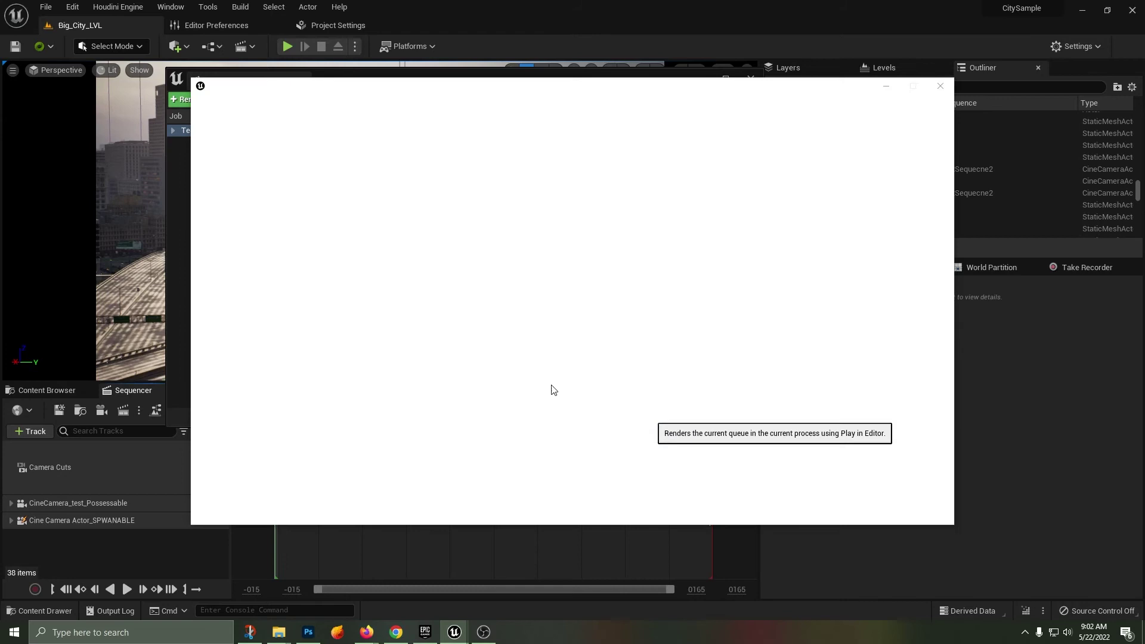